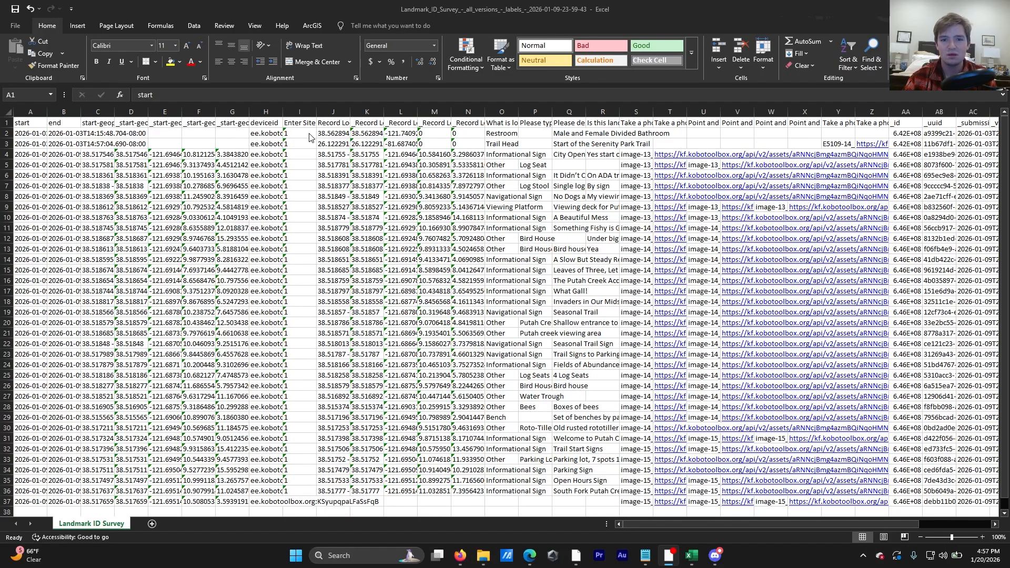
# Review the survey sheet's column headers from start and end through the start-geopoint fields, deviceid and Enter Site Number
pyautogui.scroll(-2, 309, 207)
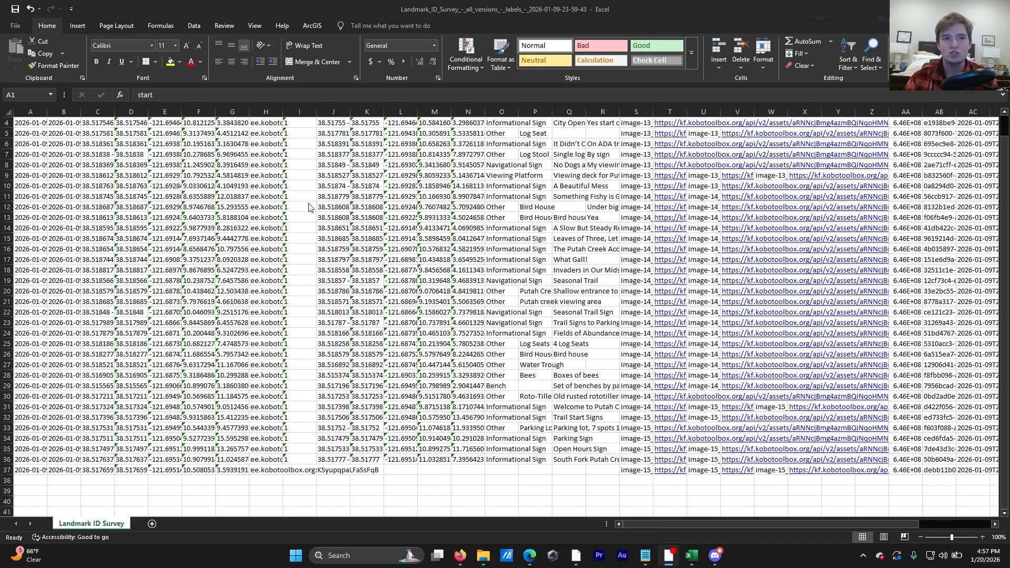
pyautogui.scroll(2, 309, 206)
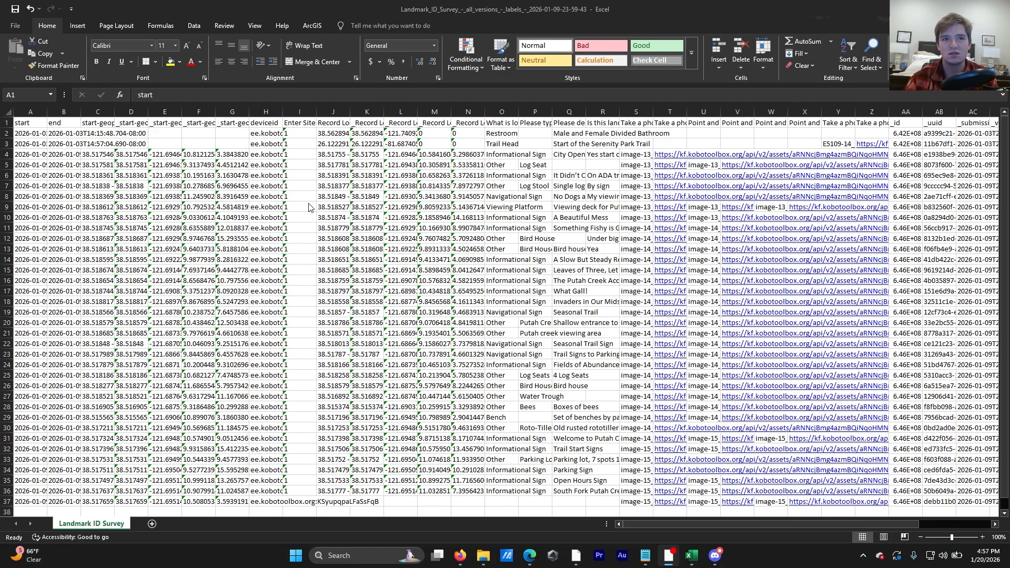
pyautogui.press('F2')
pyautogui.click(300, 247)
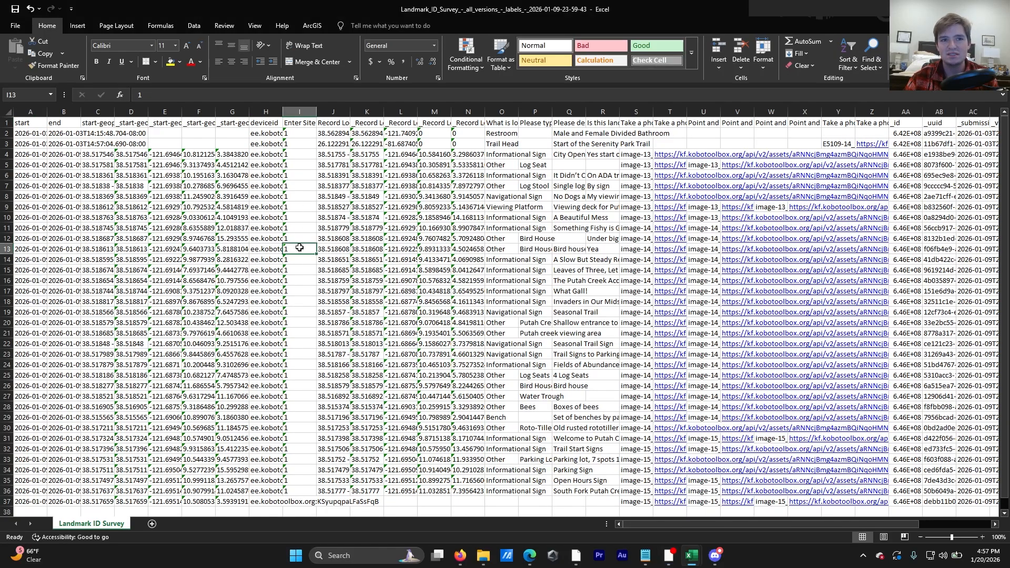
pyautogui.click(295, 125)
pyautogui.click(262, 122)
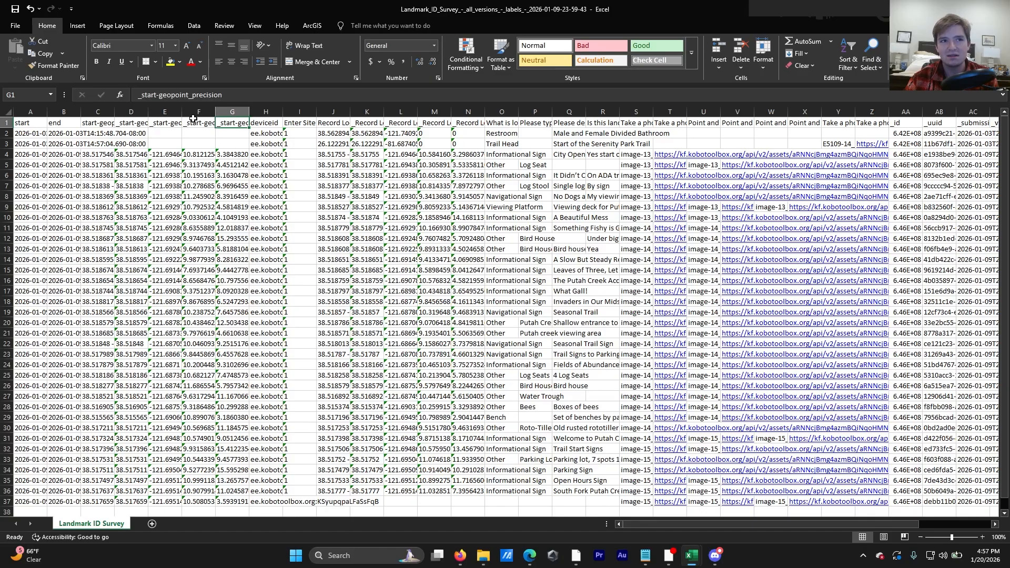
pyautogui.click(132, 112)
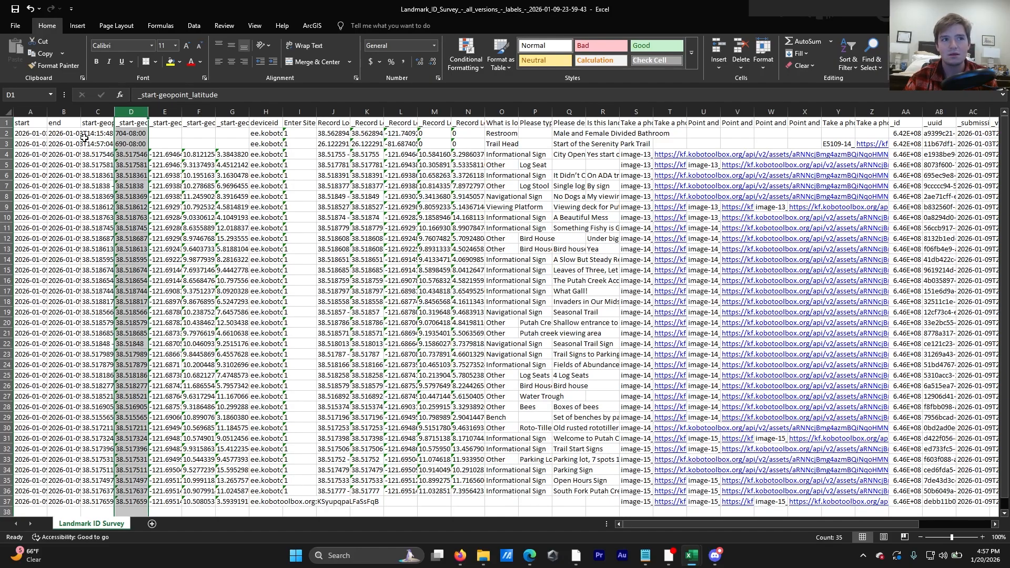
pyautogui.click(32, 121)
pyautogui.click(62, 124)
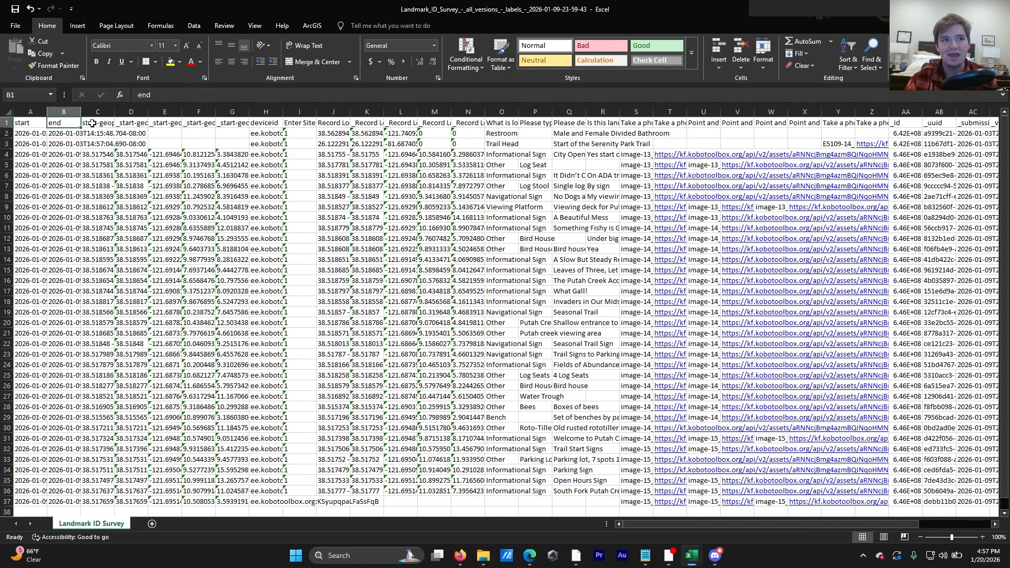
pyautogui.click(95, 123)
pyautogui.click(130, 126)
pyautogui.click(164, 125)
pyautogui.click(188, 124)
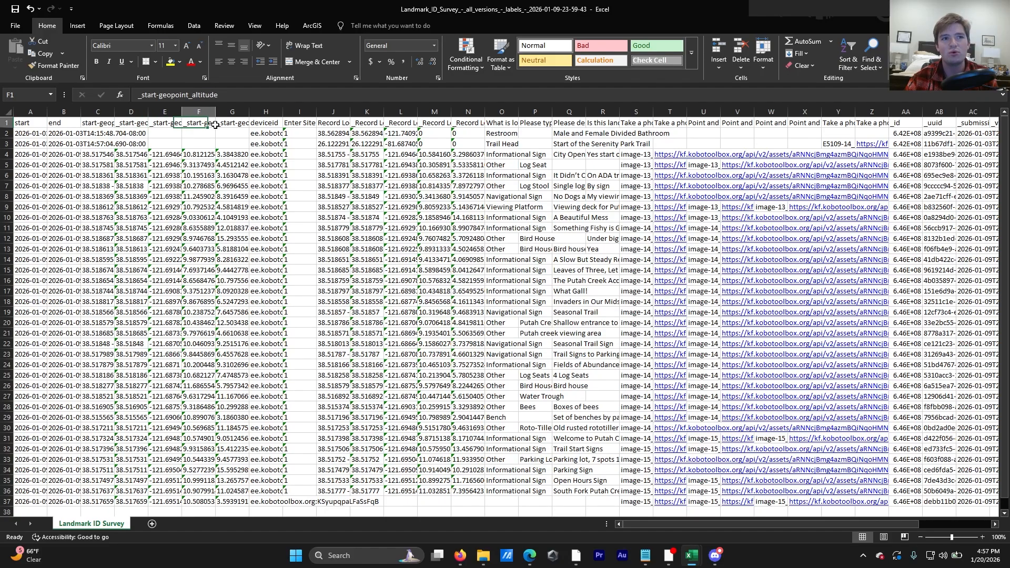
pyautogui.click(263, 125)
pyautogui.click(300, 124)
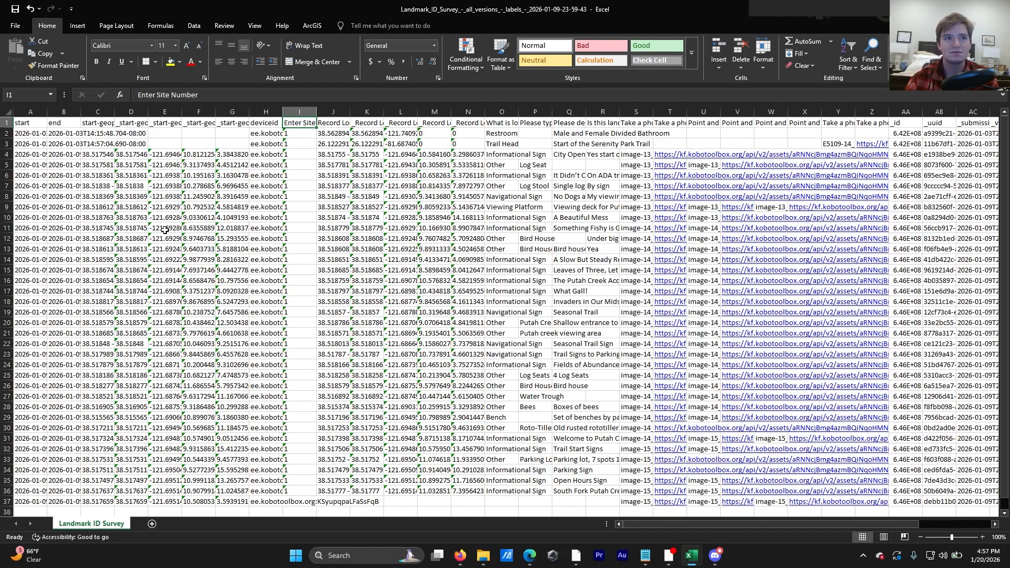
# Delete the start and end columns, A and B, from the survey sheet
pyautogui.click(22, 124)
pyautogui.moveTo(22, 124); pyautogui.dragTo(61, 126)
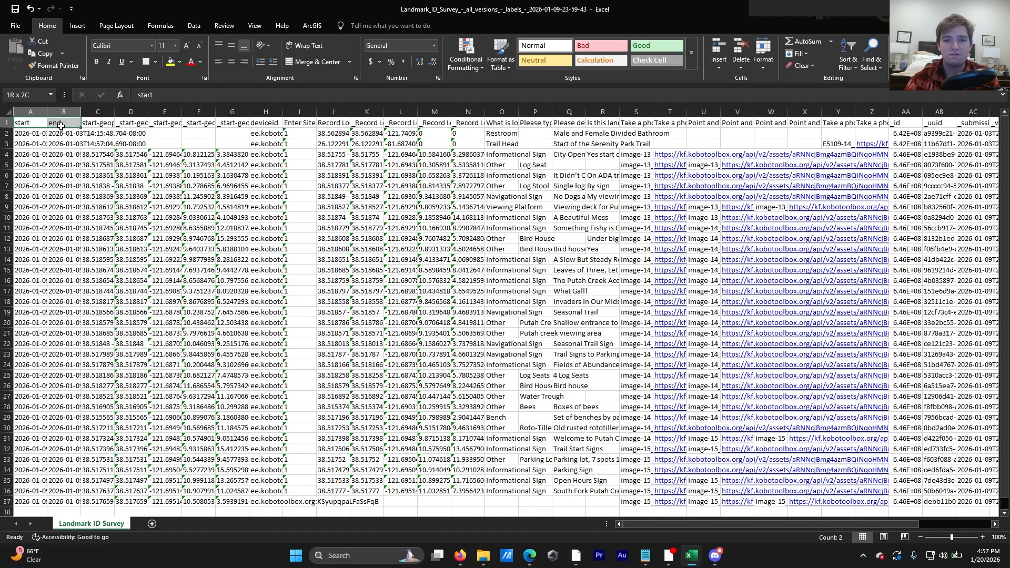
pyautogui.moveTo(61, 126); pyautogui.dragTo(60, 127)
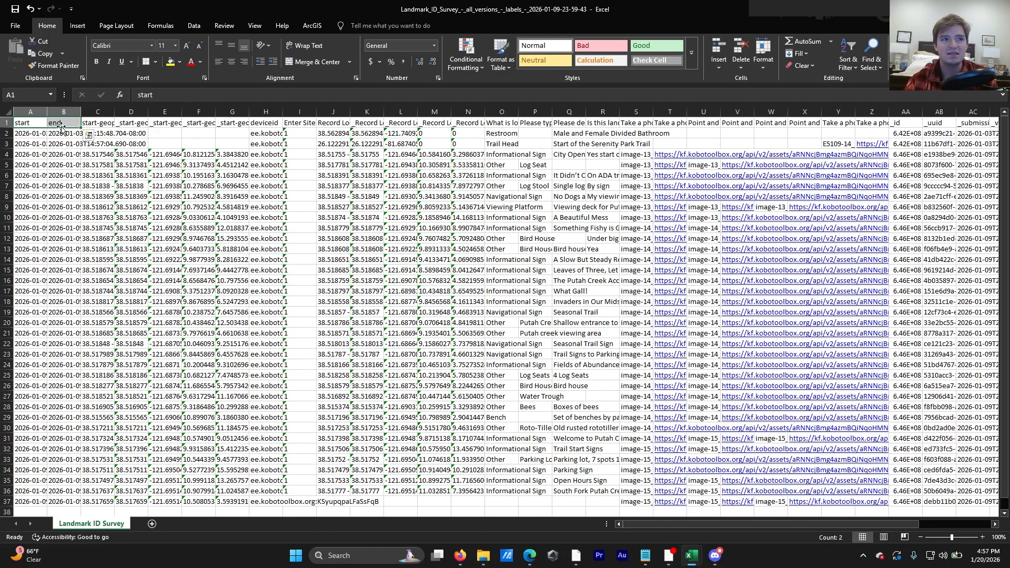
pyautogui.moveTo(31, 111); pyautogui.dragTo(73, 113)
pyautogui.rightClick(73, 115)
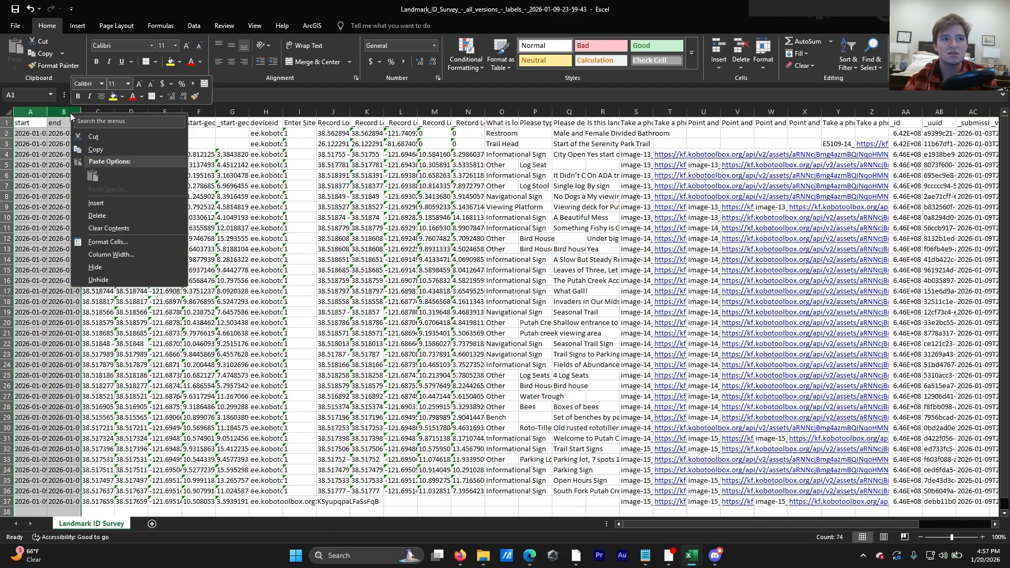
pyautogui.click(106, 216)
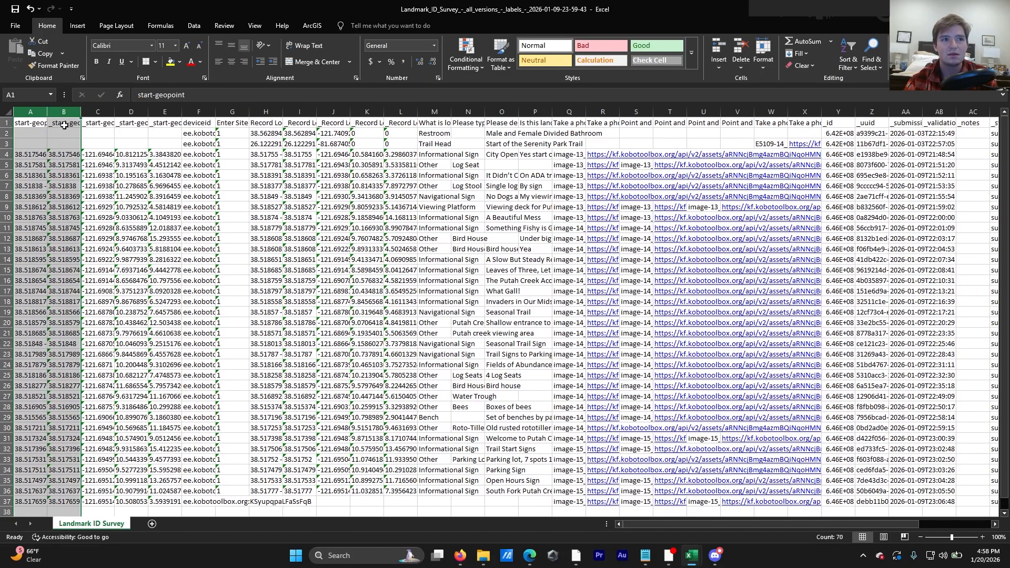
# Examine the start-geopoint, deviceid and Enter Site Number columns at the beginning of the sheet
pyautogui.click(63, 125)
pyautogui.click(40, 119)
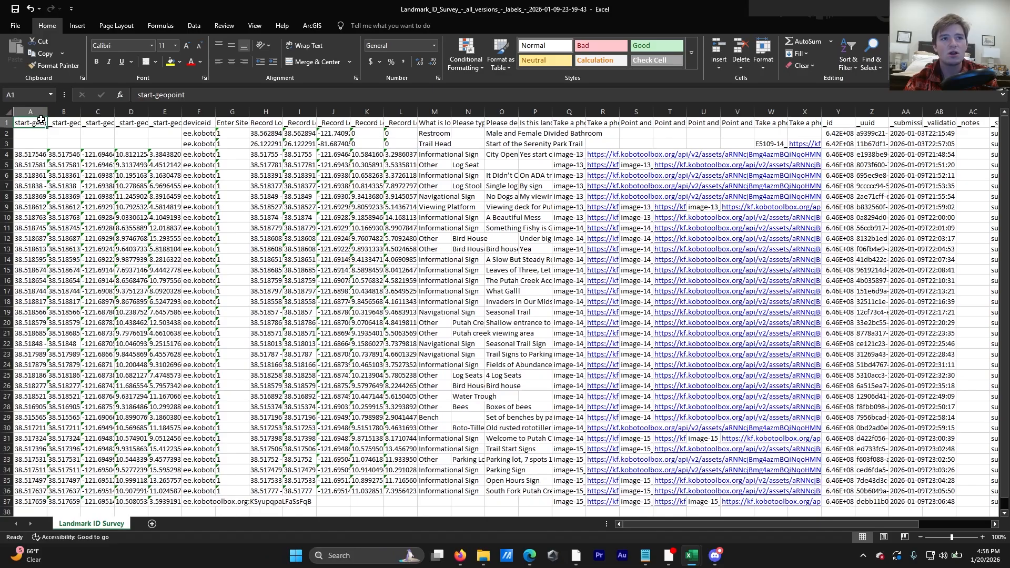
pyautogui.click(161, 128)
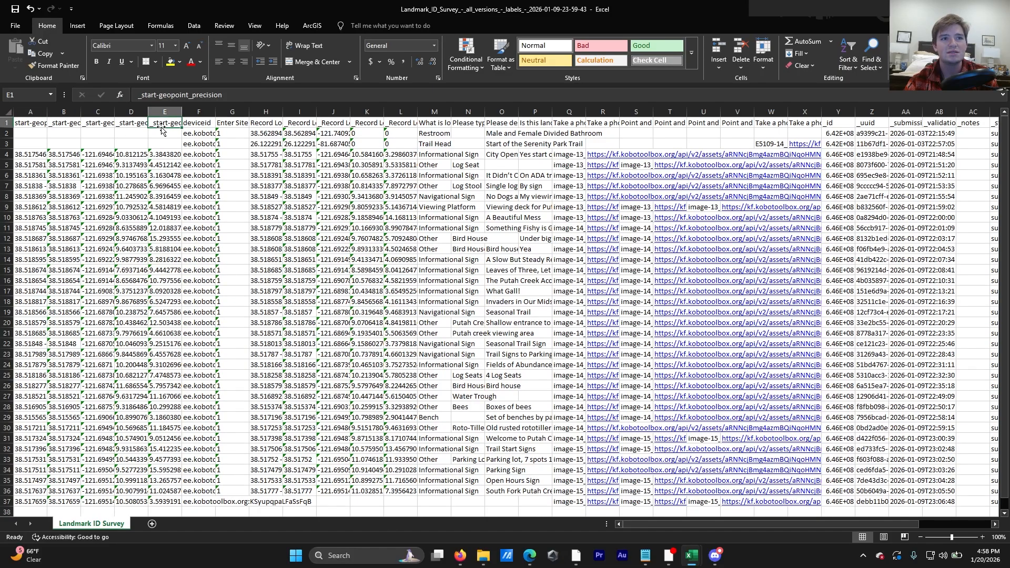
pyautogui.click(204, 122)
pyautogui.click(236, 123)
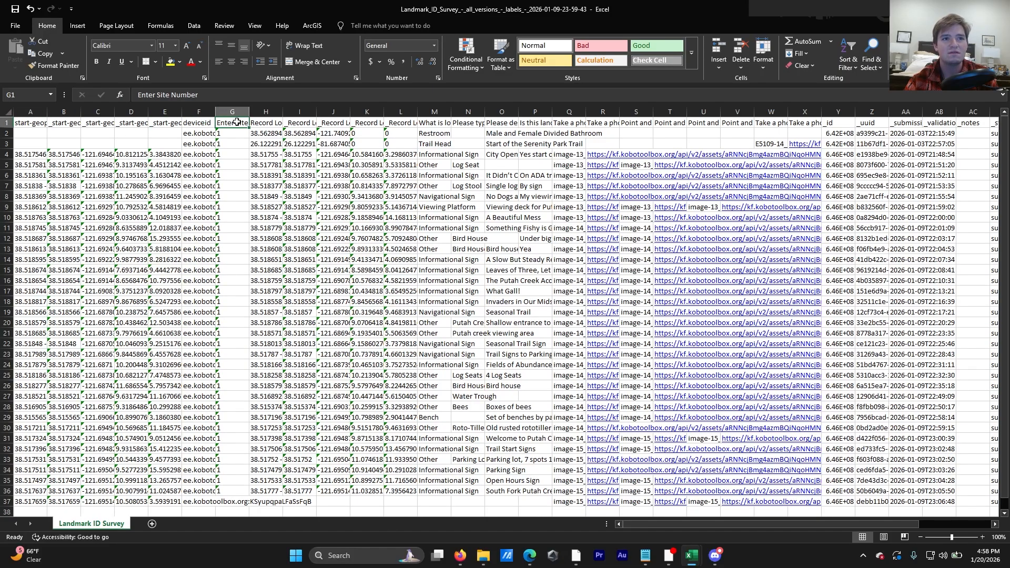
pyautogui.click(229, 110)
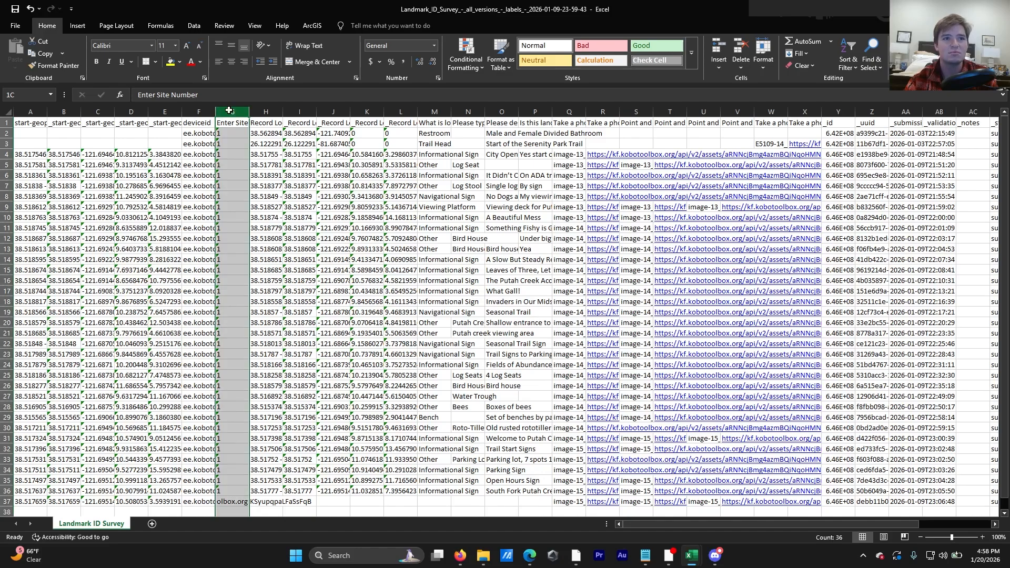
pyautogui.scroll(-4, 232, 149)
pyautogui.click(237, 213)
pyautogui.scroll(4, 234, 209)
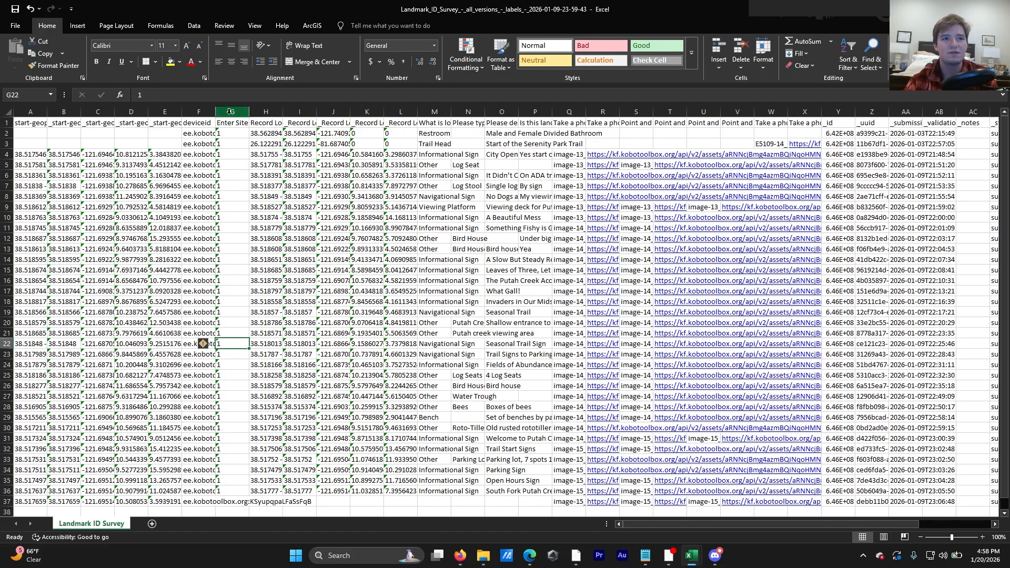
# Delete columns A through G, covering the start-geopoint fields, deviceid and Enter Site Number
pyautogui.moveTo(230, 111); pyautogui.dragTo(32, 111)
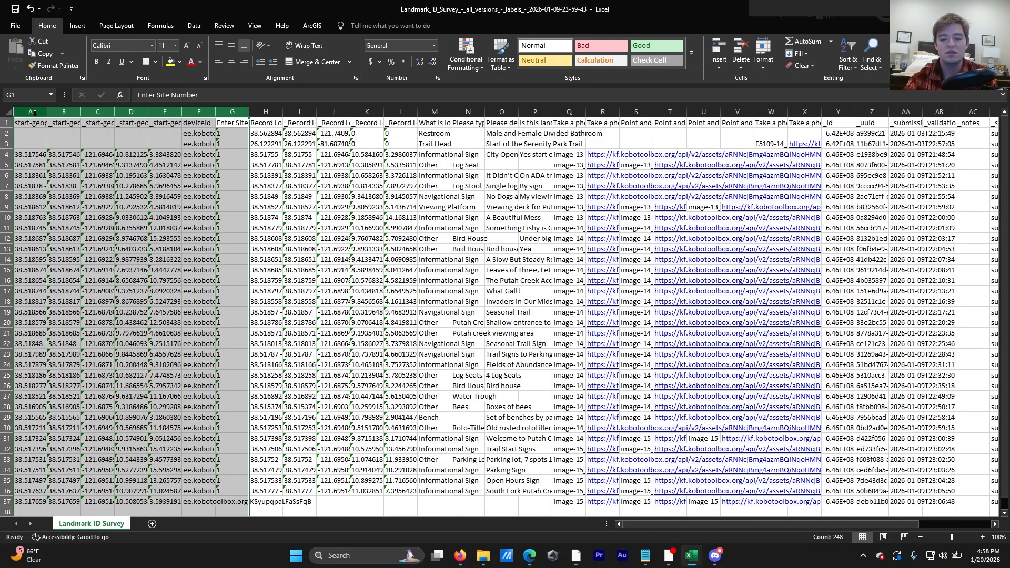
pyautogui.rightClick(235, 112)
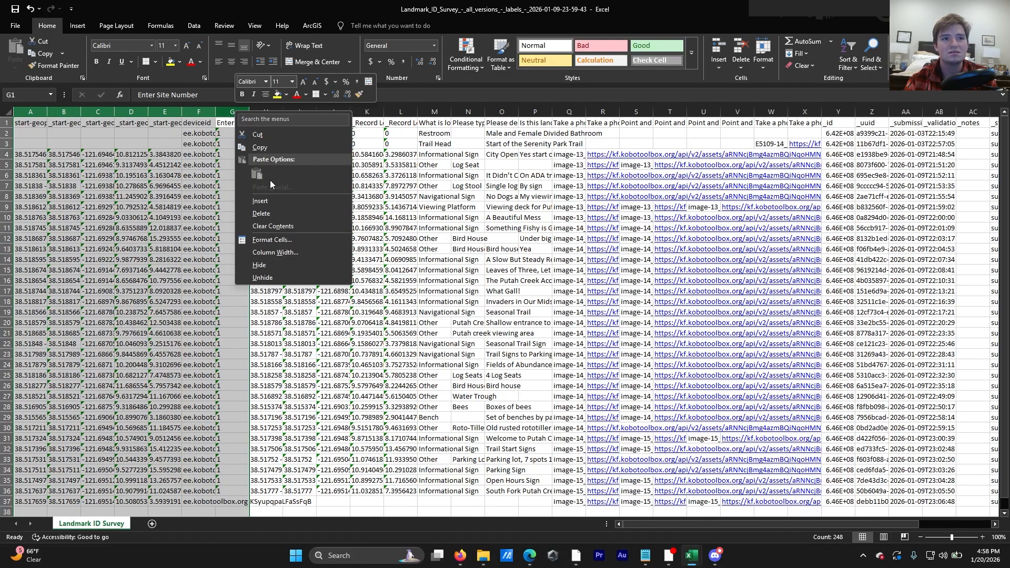
pyautogui.click(261, 213)
pyautogui.click(42, 213)
pyautogui.click(42, 213)
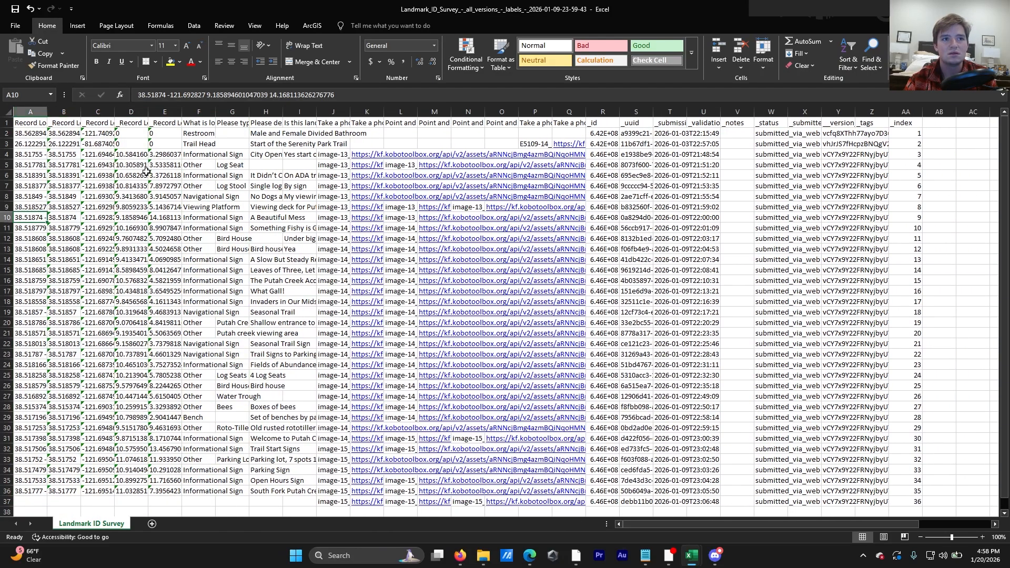
# Examine the Record Location of Feature column headers and the combined coordinates in the first data row
pyautogui.scroll(-1, 96, 207)
pyautogui.scroll(1, 96, 207)
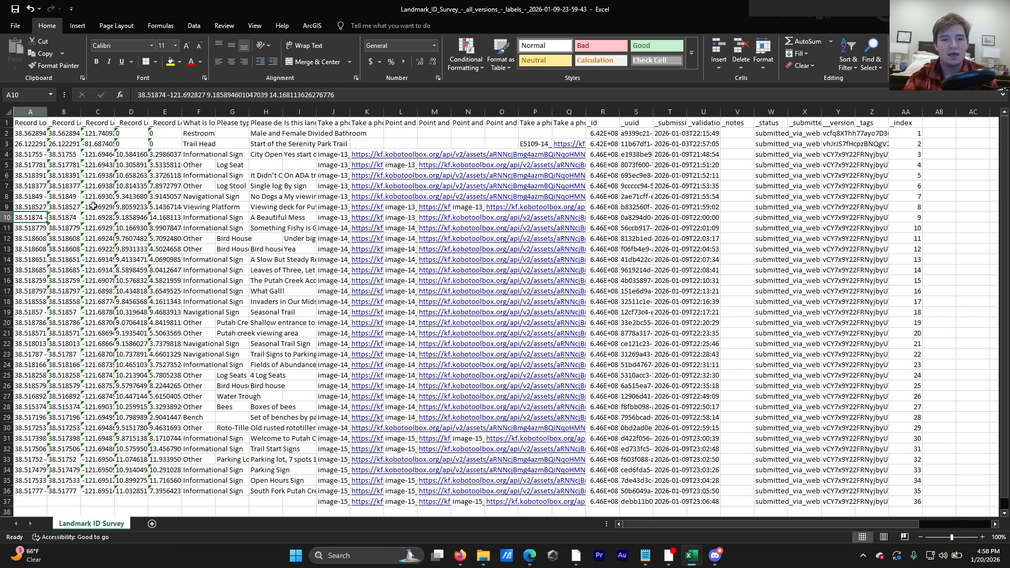
pyautogui.click(112, 122)
pyautogui.click(133, 121)
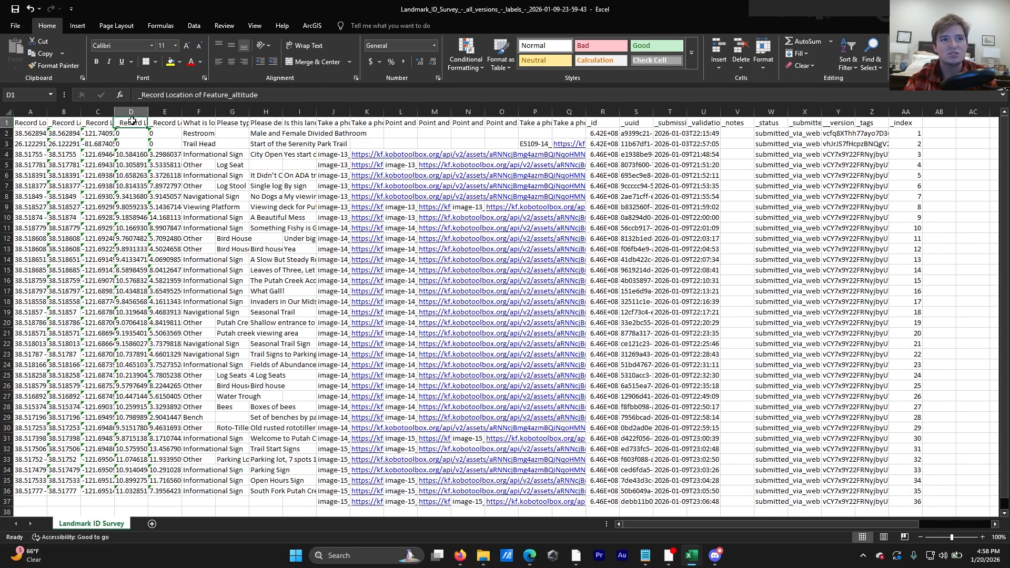
pyautogui.click(108, 122)
pyautogui.click(76, 122)
pyautogui.click(33, 124)
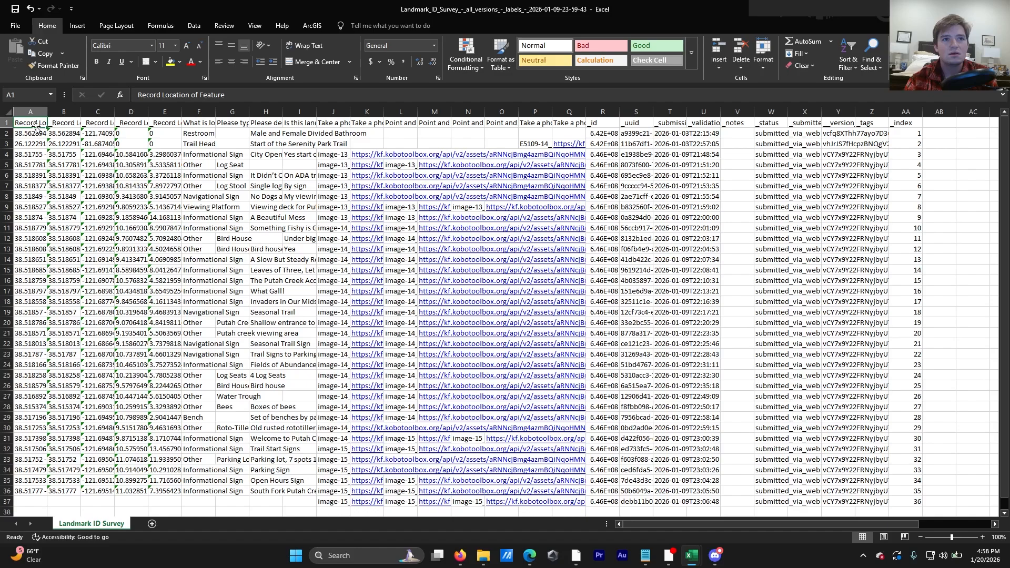
pyautogui.click(33, 133)
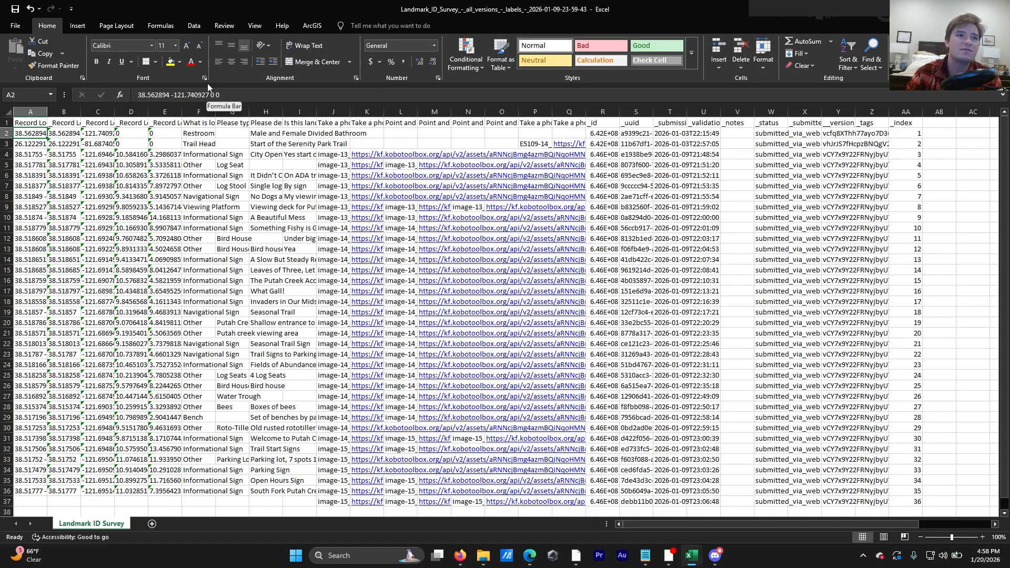
# Delete the combined Record Location of Feature column, keeping the separate latitude and longitude columns
pyautogui.moveTo(63, 123); pyautogui.dragTo(105, 125)
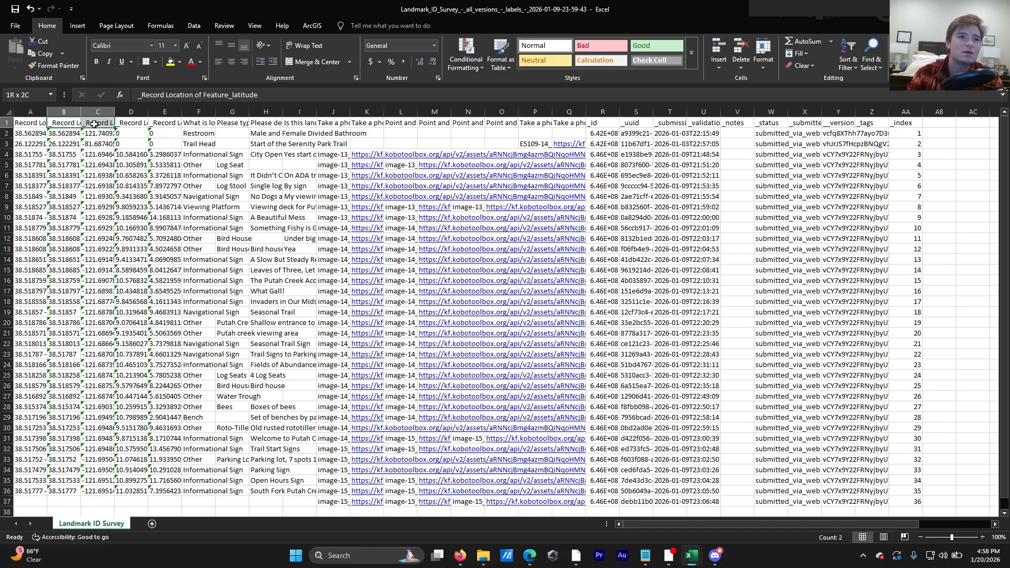
pyautogui.click(29, 110)
pyautogui.rightClick(30, 110)
pyautogui.click(50, 210)
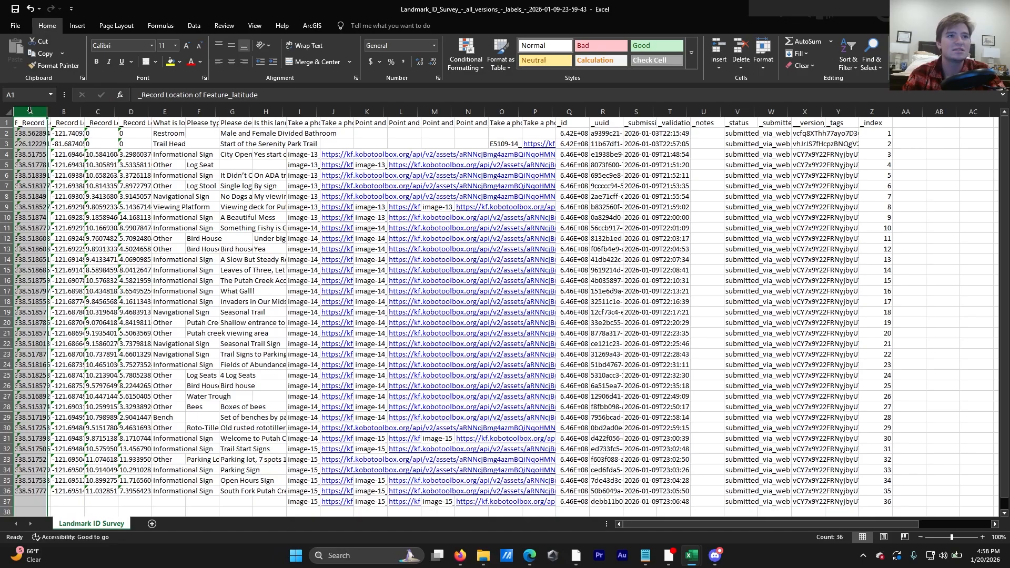
# Check the headers and values of the Record Location of Feature altitude and precision columns
pyautogui.click(88, 125)
pyautogui.click(124, 126)
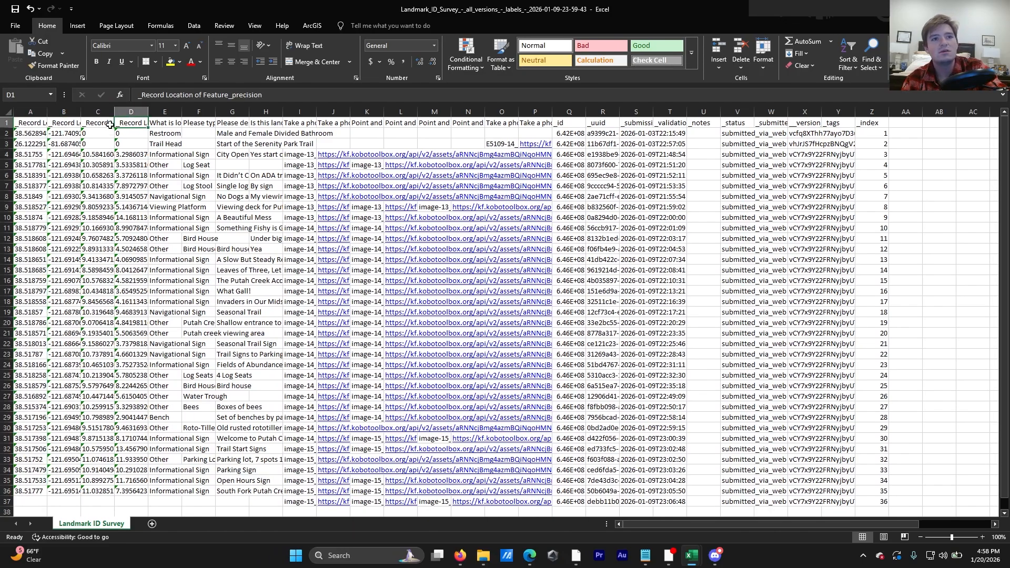
pyautogui.click(110, 125)
pyautogui.click(132, 125)
pyautogui.click(104, 122)
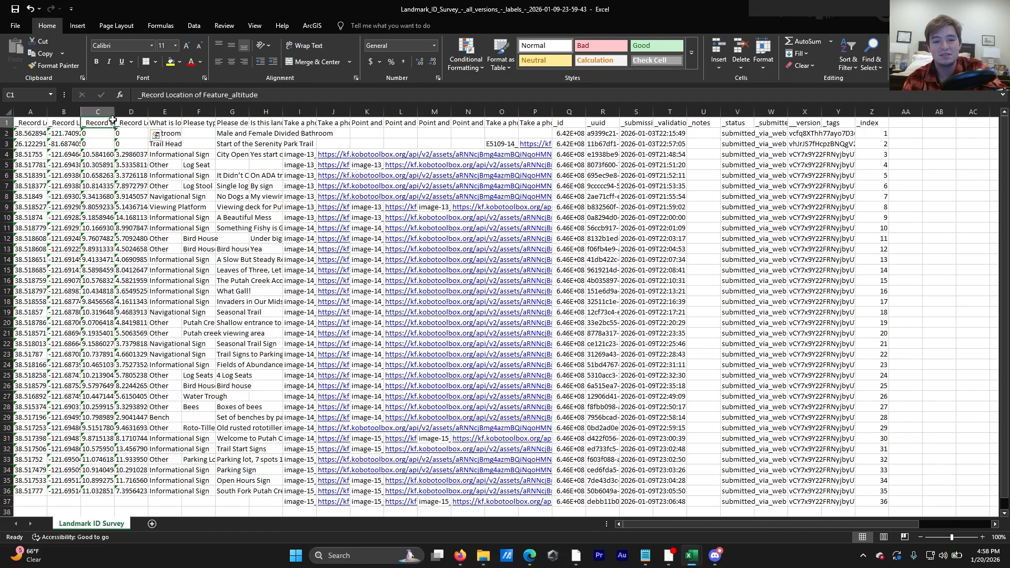
pyautogui.click(101, 158)
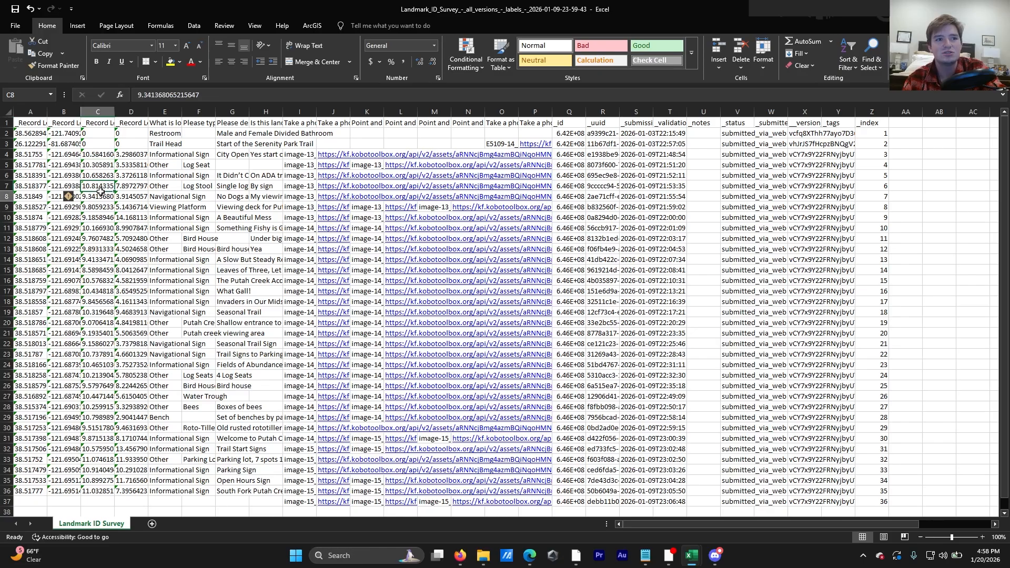
pyautogui.click(131, 152)
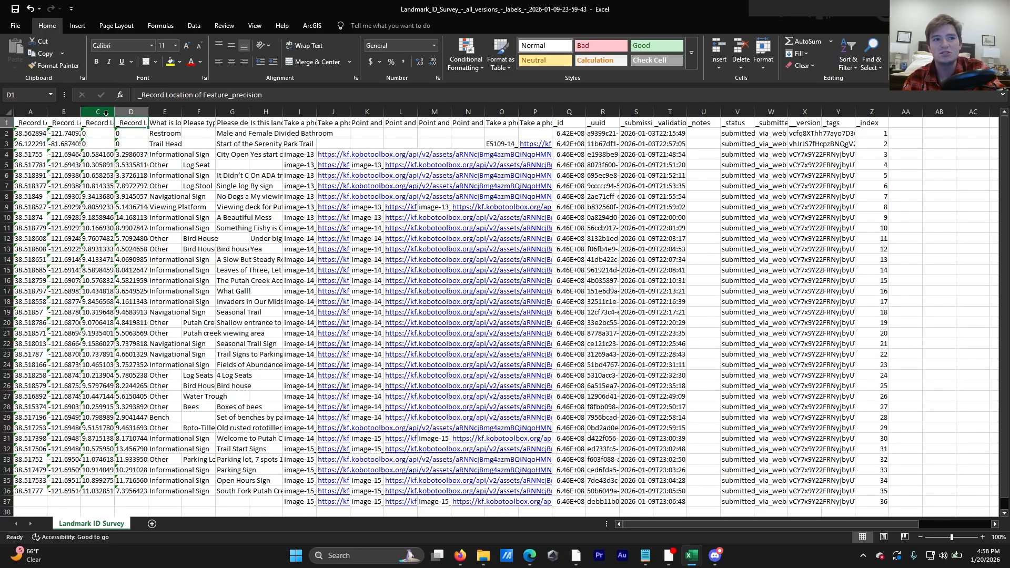
pyautogui.moveTo(100, 112); pyautogui.dragTo(137, 112)
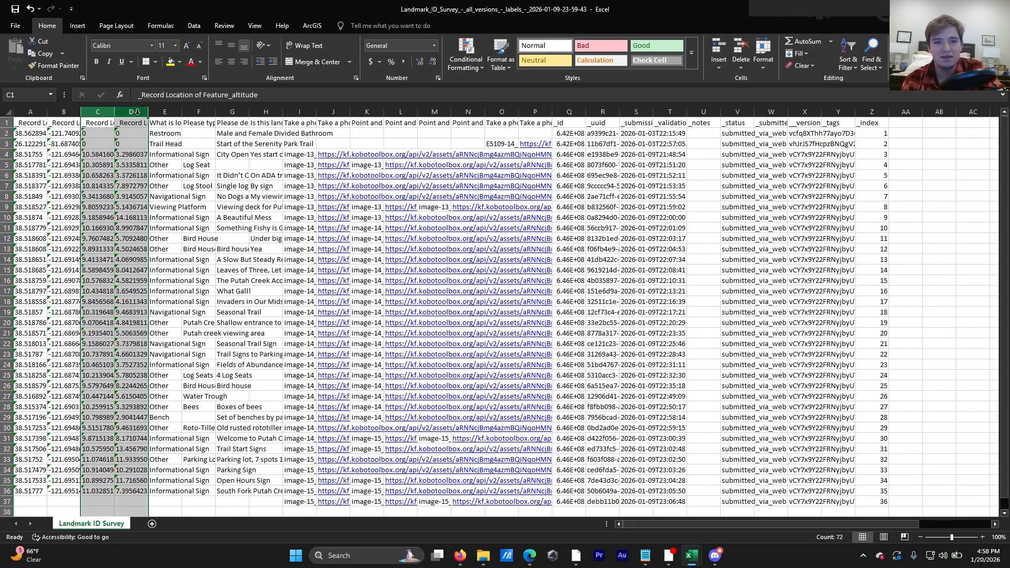
pyautogui.write('d')
pyautogui.click(137, 111)
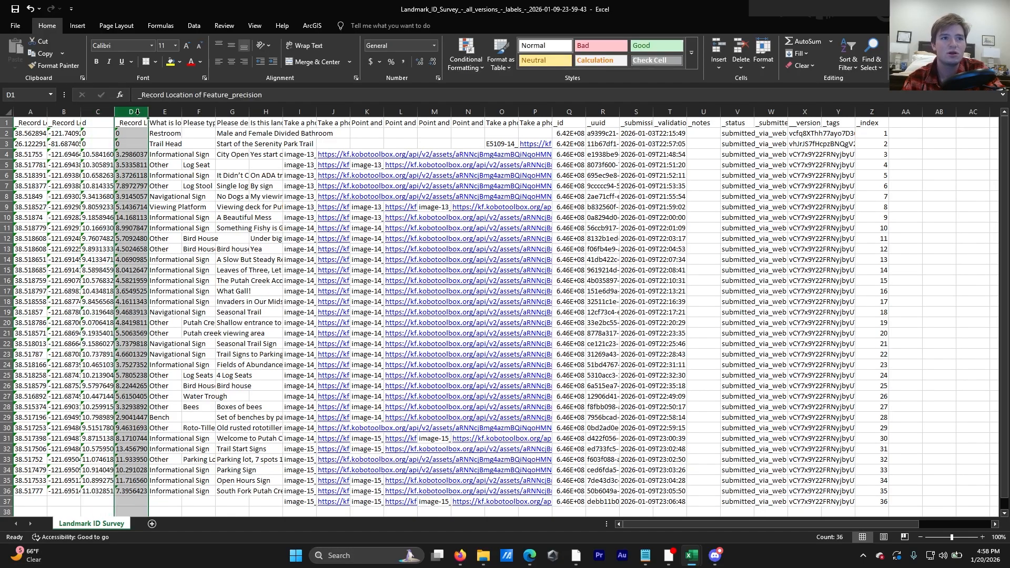
pyautogui.rightClick(137, 114)
# Delete the feature altitude and precision columns, C and D, that follow the longitude column
pyautogui.click(96, 111)
pyautogui.moveTo(96, 111); pyautogui.dragTo(124, 112)
pyautogui.rightClick(124, 112)
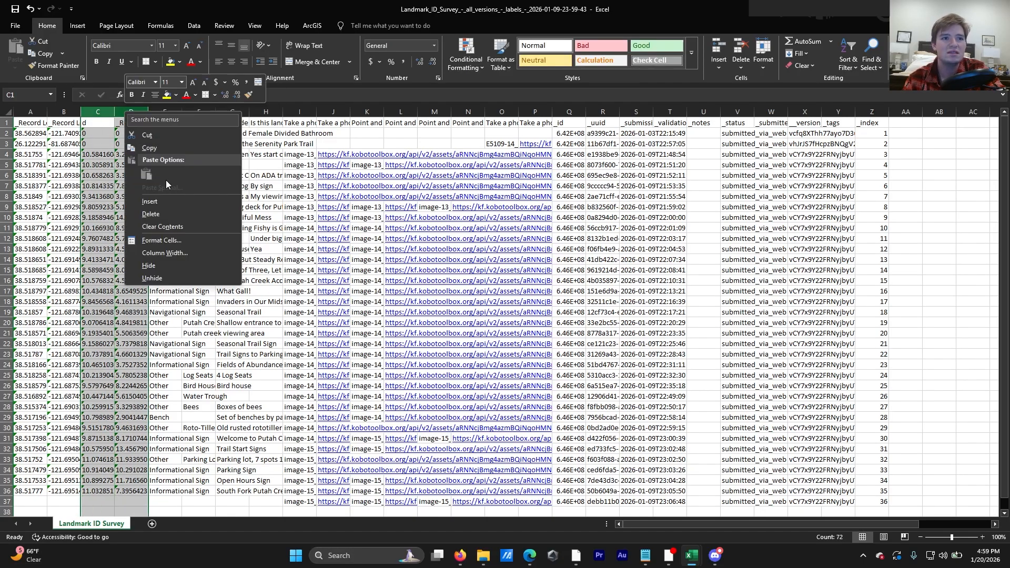
pyautogui.click(150, 213)
pyautogui.click(122, 166)
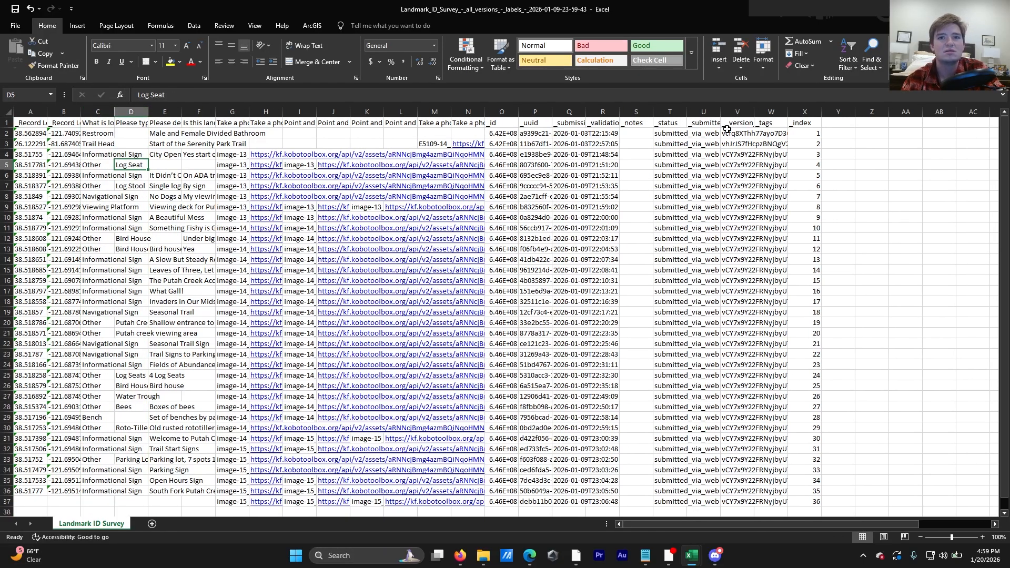
pyautogui.scroll(-3, 458, 186)
pyautogui.scroll(3, 401, 228)
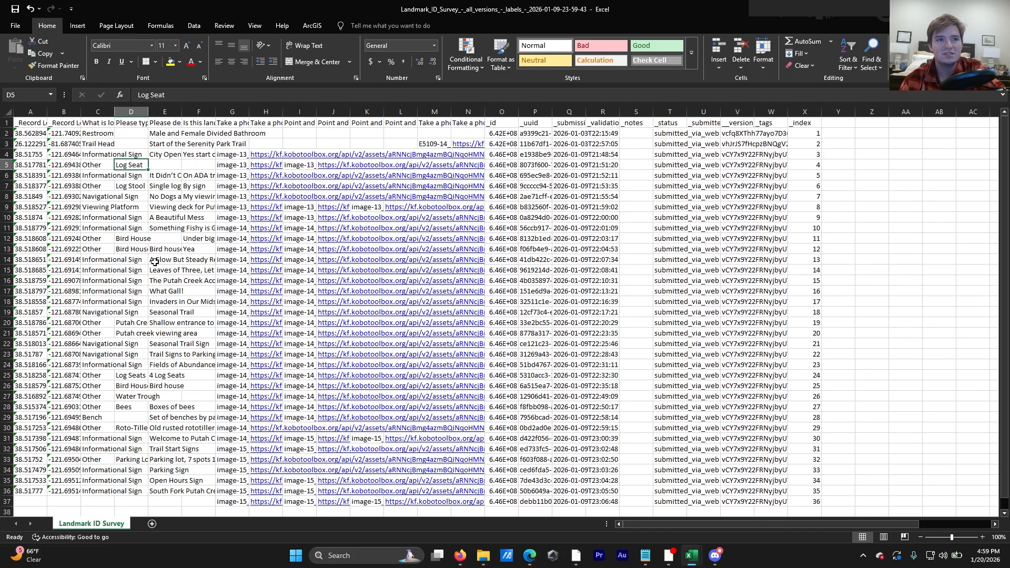
# Review the headers from _id to _index and delete those metadata columns, O through X
pyautogui.click(514, 123)
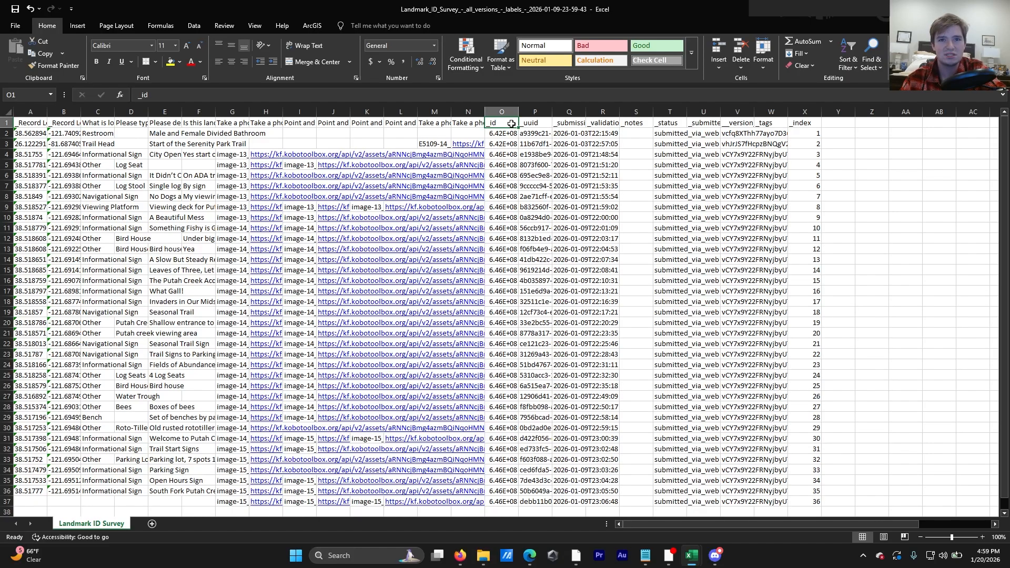
pyautogui.moveTo(512, 123); pyautogui.dragTo(647, 126)
pyautogui.click(637, 125)
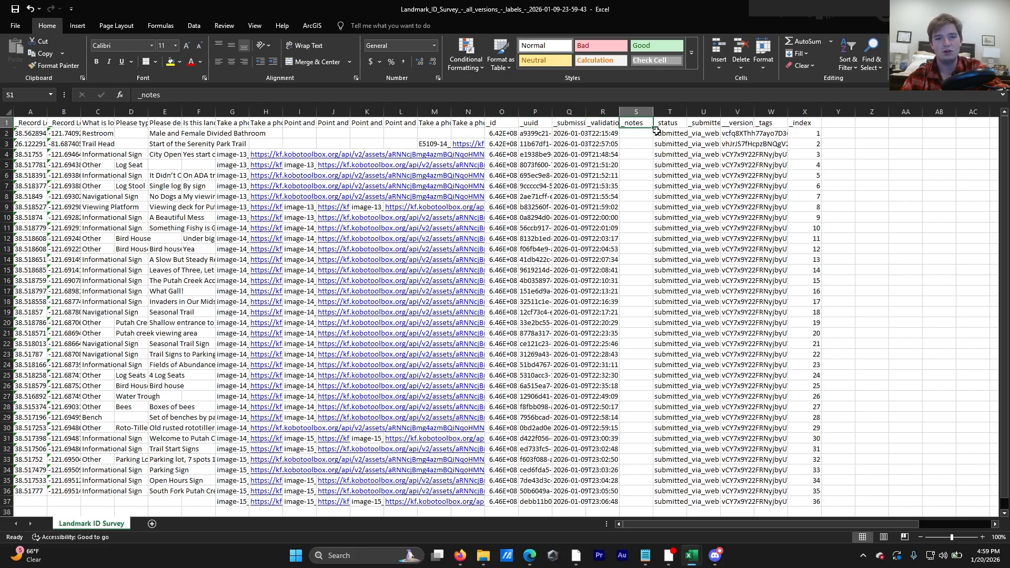
pyautogui.click(805, 124)
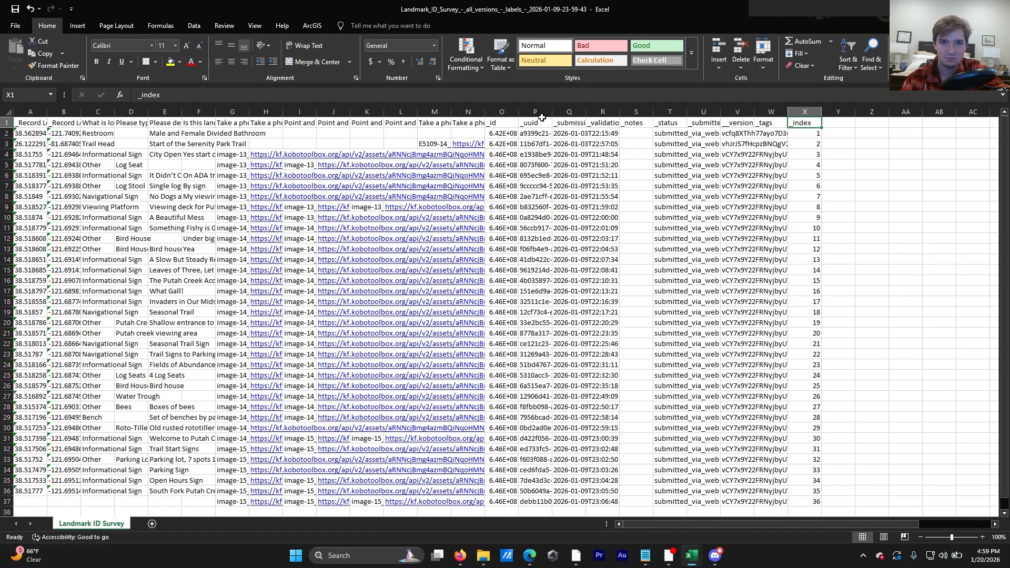
pyautogui.moveTo(502, 112); pyautogui.dragTo(797, 104)
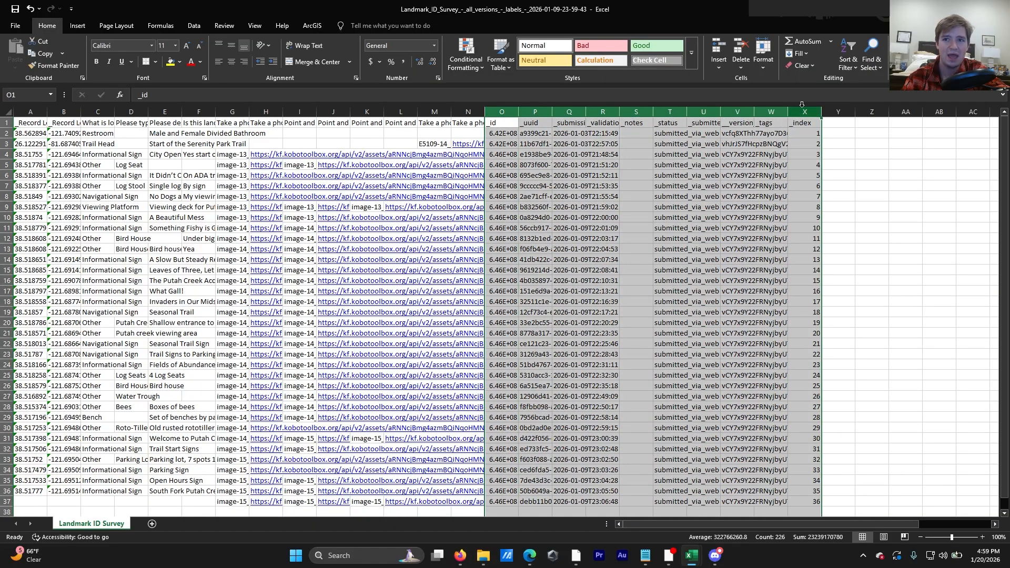
pyautogui.rightClick(805, 112)
pyautogui.click(830, 212)
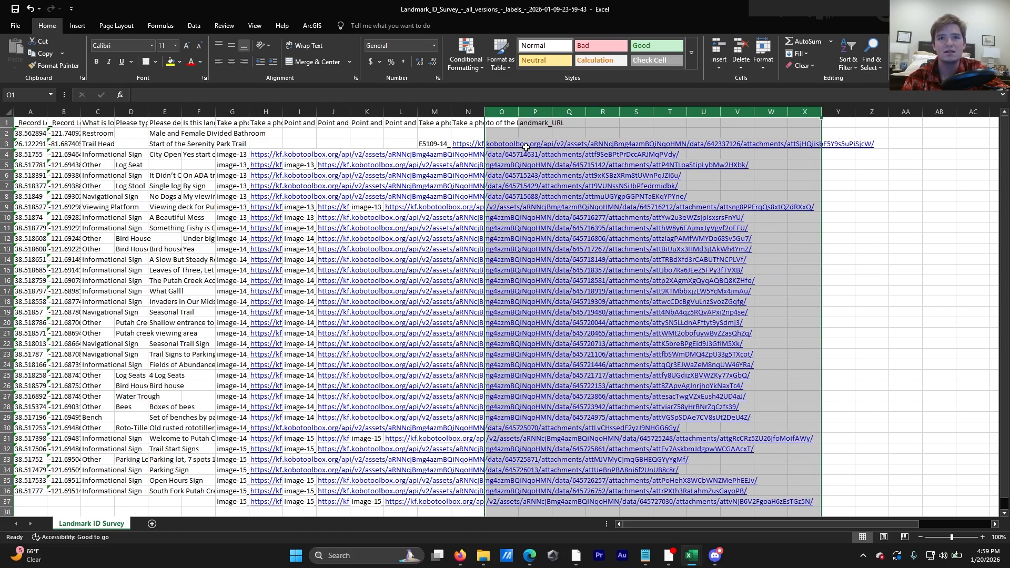
# Examine the photo file name and URL columns, comparing the Point and shoot! headers with the entries down columns J and L
pyautogui.click(502, 132)
pyautogui.click(288, 143)
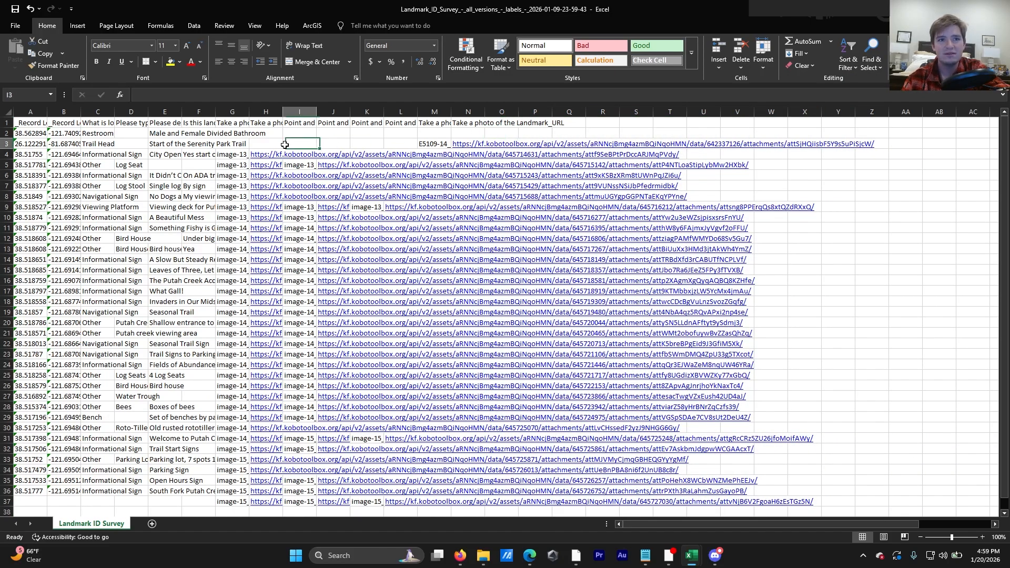
pyautogui.click(260, 147)
pyautogui.click(403, 124)
pyautogui.click(345, 125)
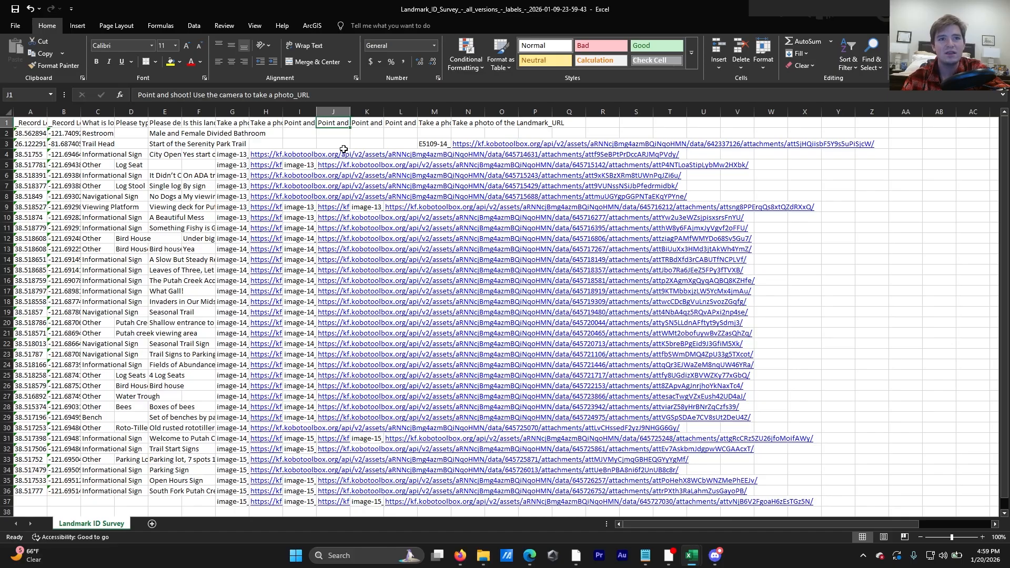
pyautogui.click(348, 207)
pyautogui.click(398, 178)
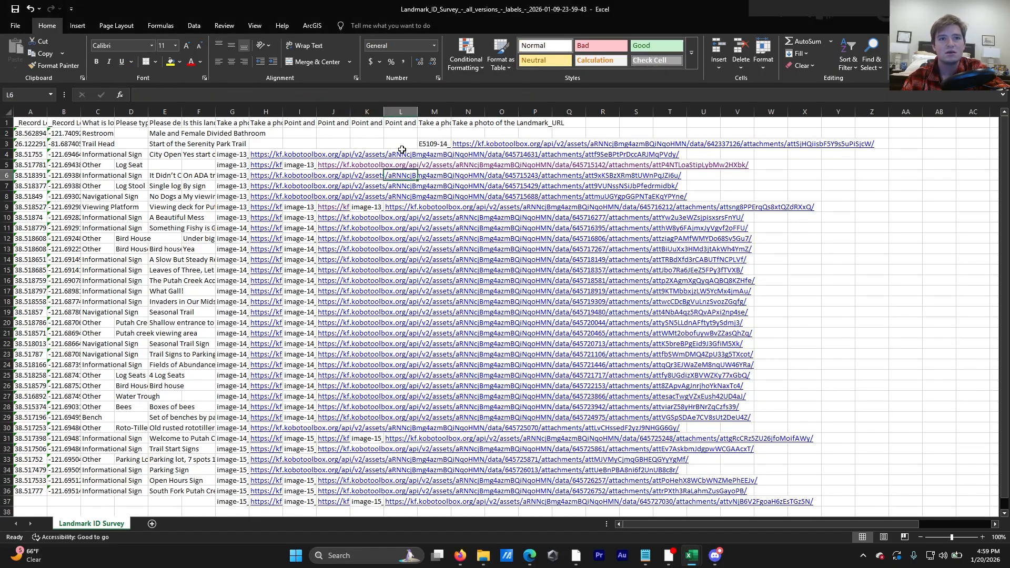
pyautogui.click(402, 153)
pyautogui.click(399, 182)
pyautogui.click(401, 231)
pyautogui.click(408, 123)
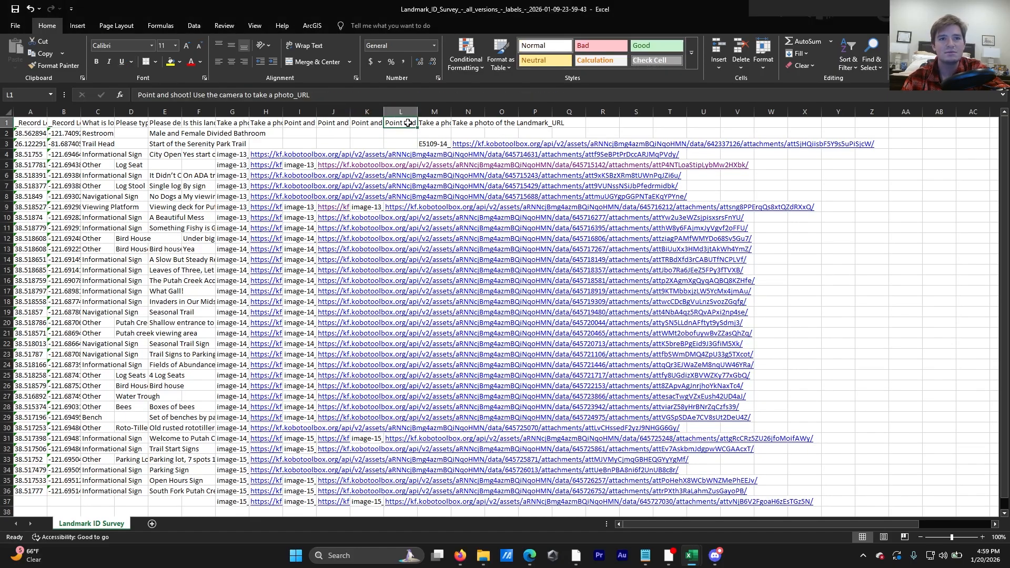
pyautogui.click(403, 291)
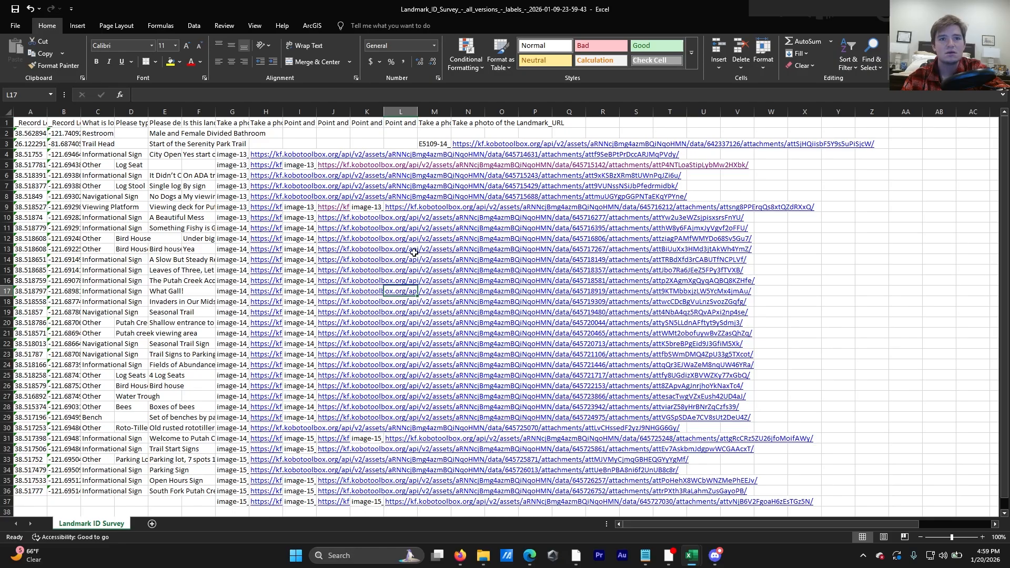
pyautogui.click(395, 133)
# Widen column K, Point and shoot! Use the camera to take a photo, and check the adjacent URL column L
pyautogui.moveTo(384, 112); pyautogui.dragTo(878, 88)
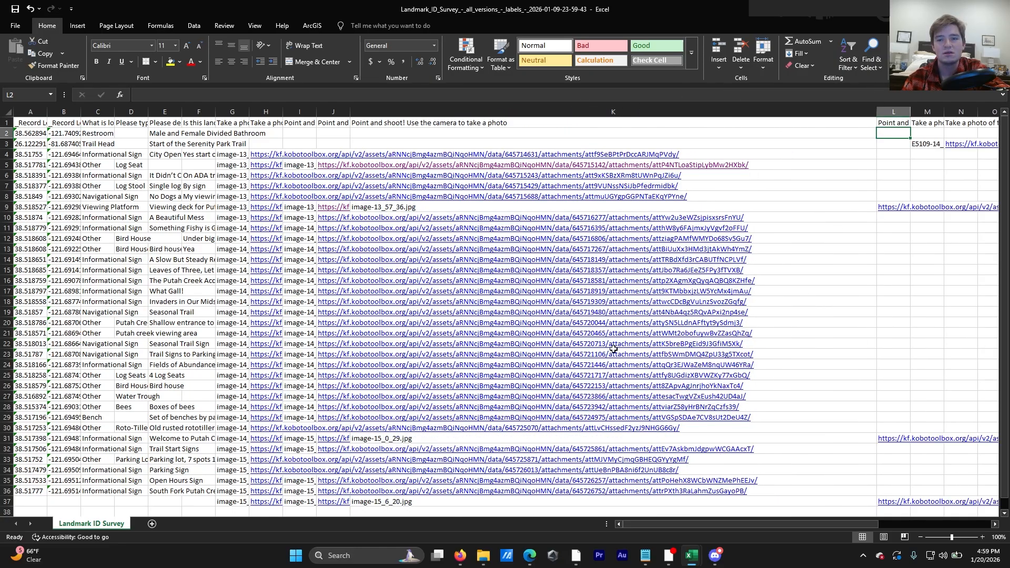
pyautogui.moveTo(688, 522); pyautogui.dragTo(612, 515)
pyautogui.click(594, 124)
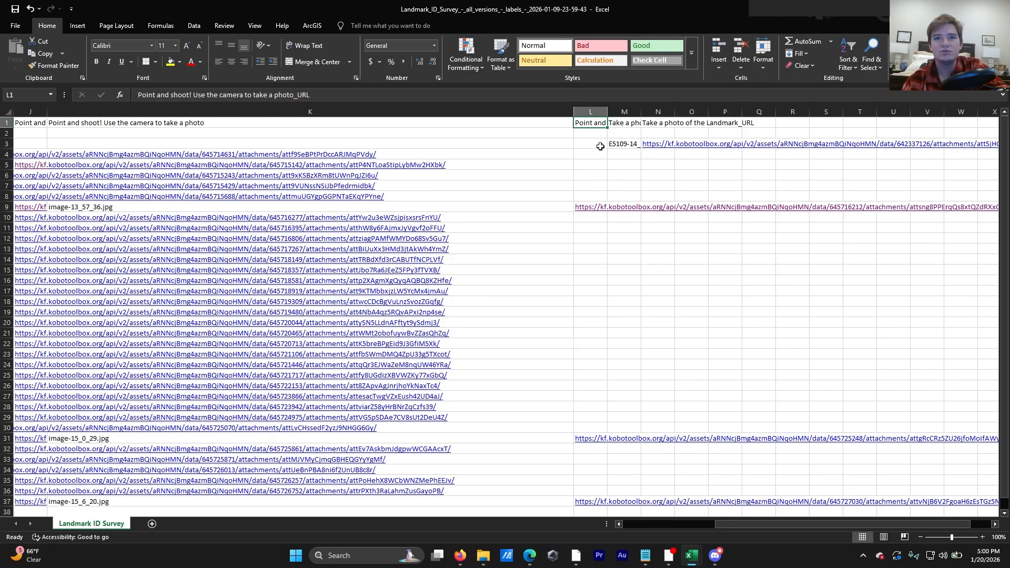
pyautogui.click(601, 147)
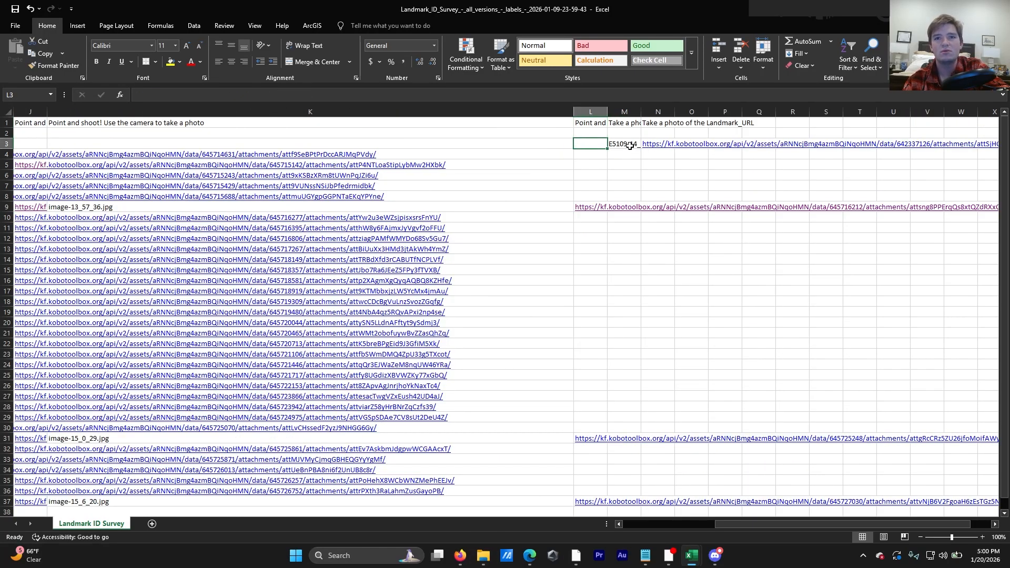
# Delete cells L3 and M3, shifting cells left so the row 3 photo link moves into column L
pyautogui.click(624, 147)
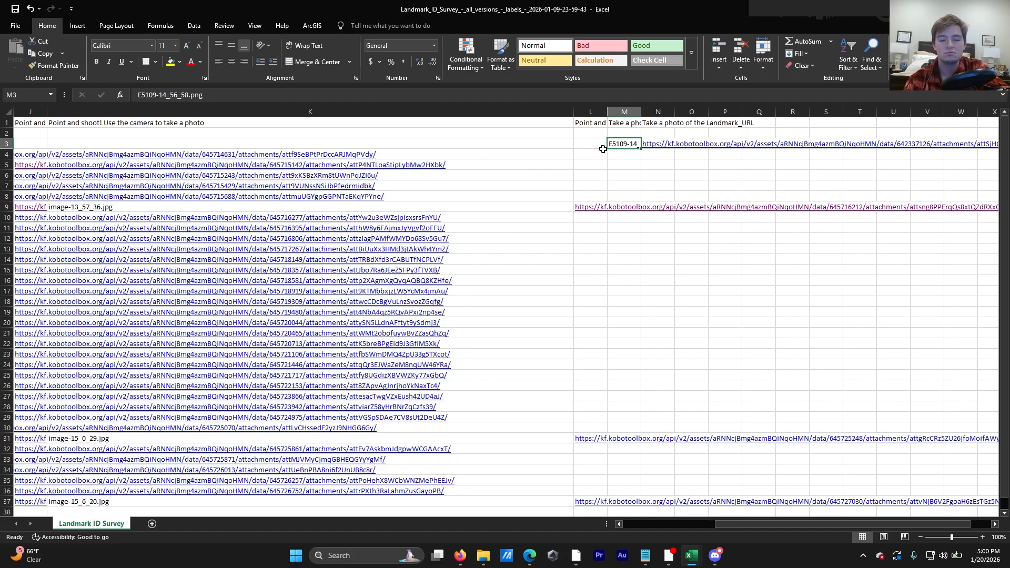
pyautogui.moveTo(592, 145); pyautogui.dragTo(622, 141)
pyautogui.rightClick(621, 141)
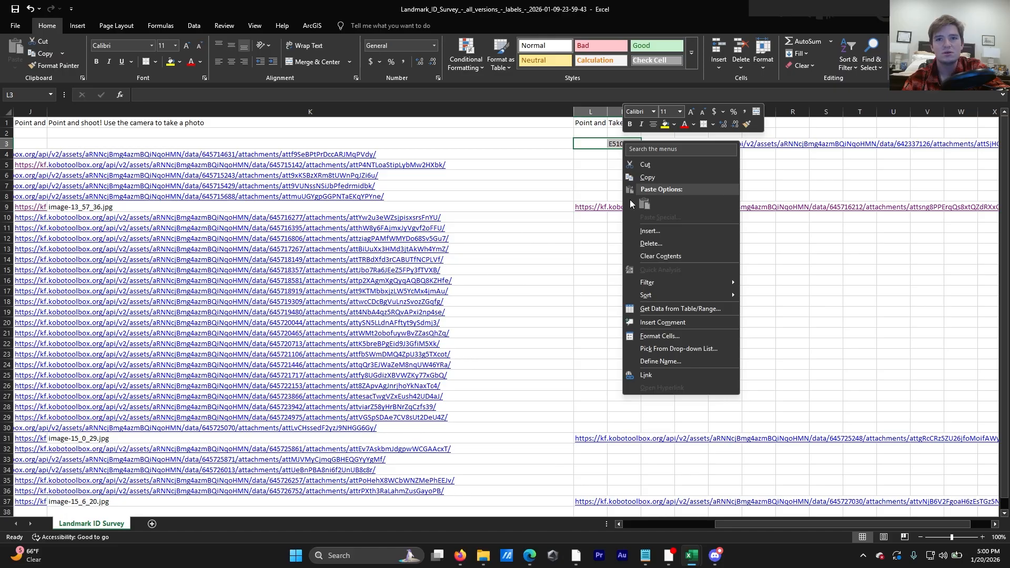
pyautogui.click(634, 240)
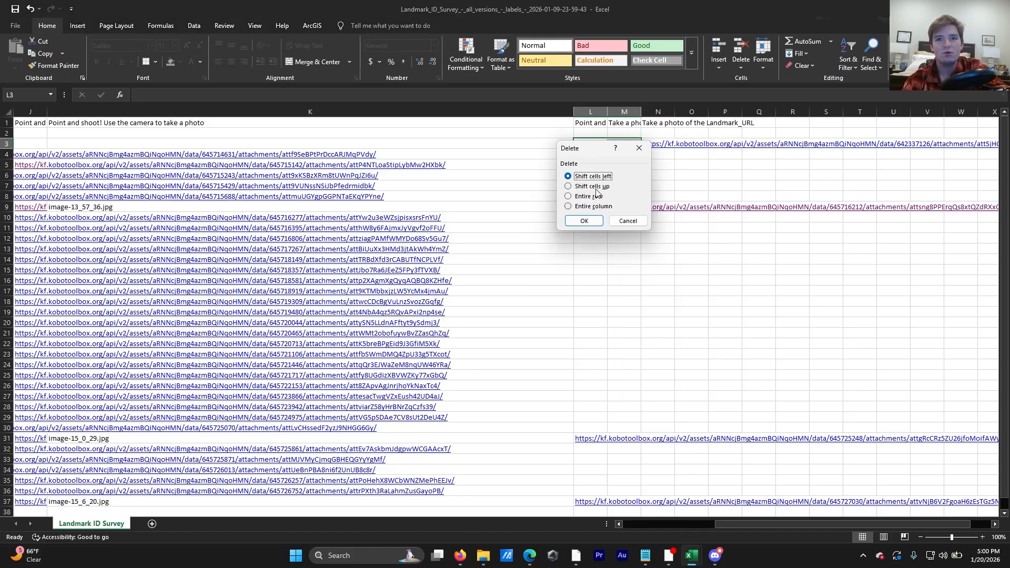
pyautogui.click(589, 222)
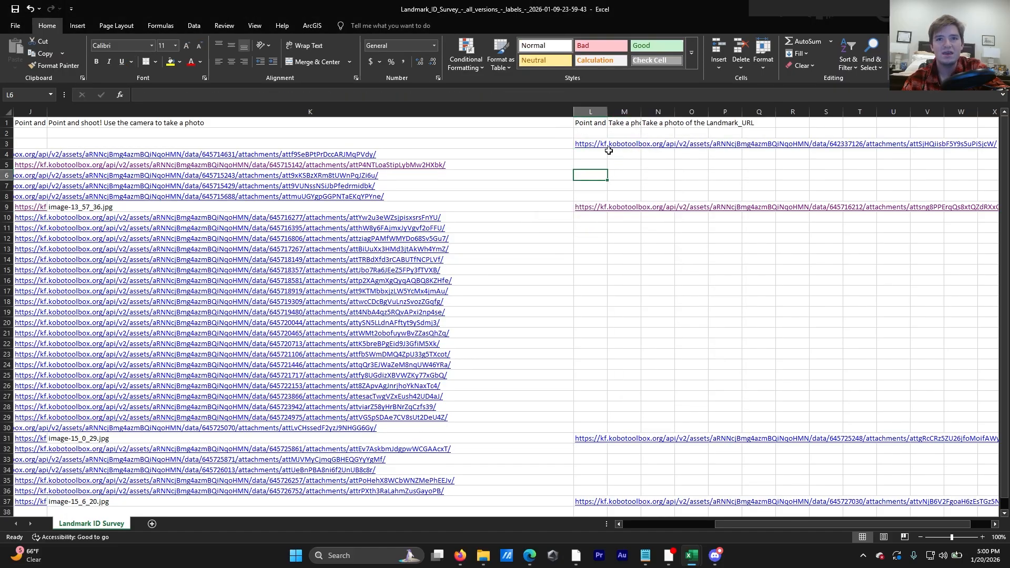
# Check column M for remaining entries down to row 37 and delete the Take a photo of the Landmark column
pyautogui.click(626, 122)
pyautogui.click(624, 142)
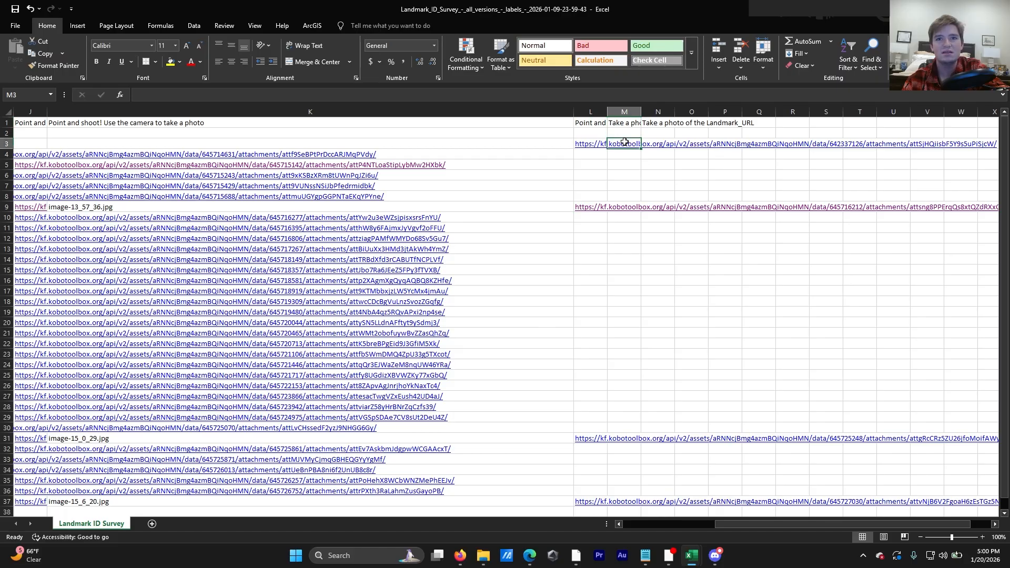
pyautogui.click(625, 206)
pyautogui.scroll(-1, 662, 334)
pyautogui.scroll(-1, 631, 367)
pyautogui.click(629, 383)
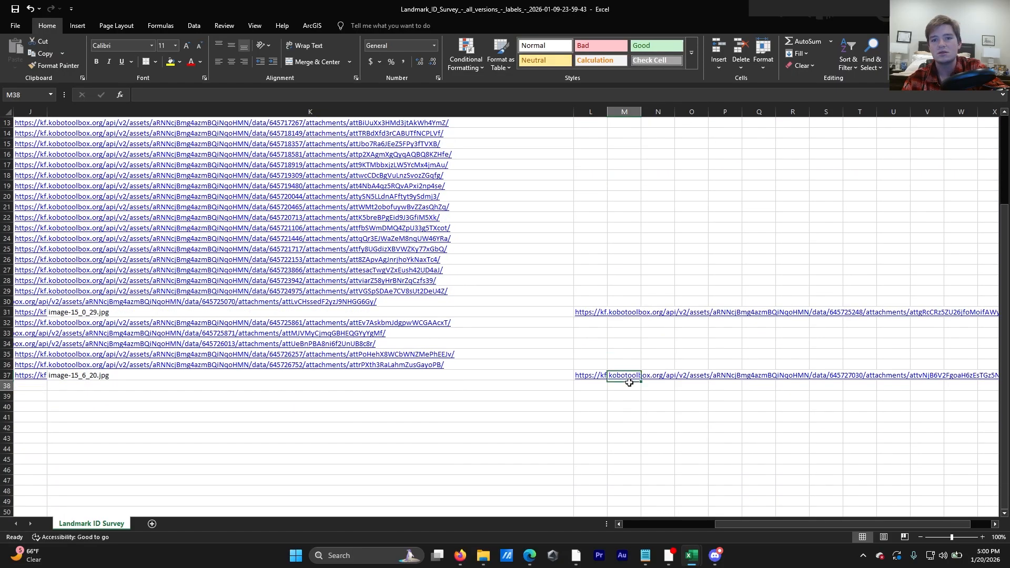
pyautogui.click(629, 374)
pyautogui.scroll(4, 628, 363)
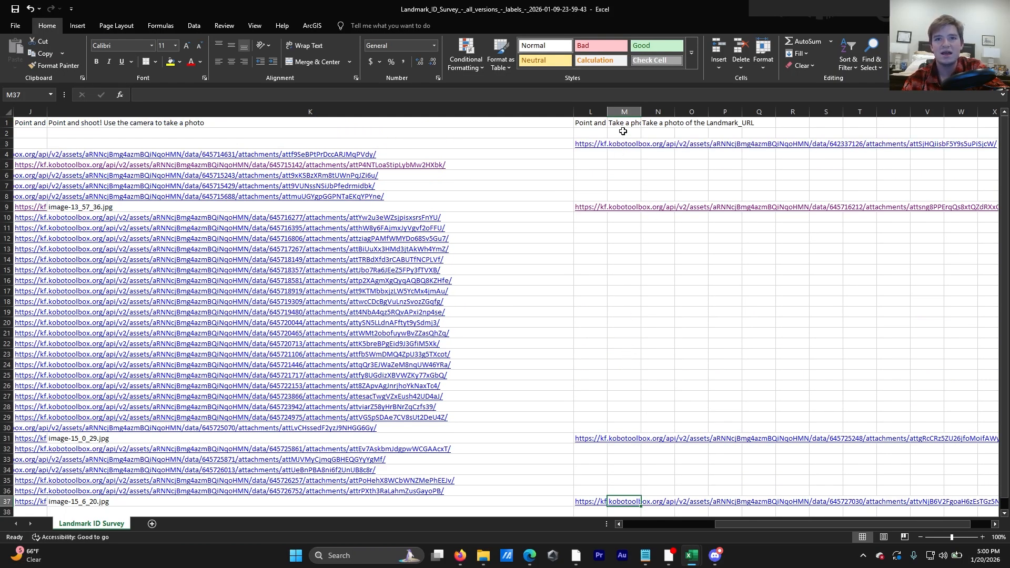
pyautogui.click(629, 112)
pyautogui.rightClick(629, 113)
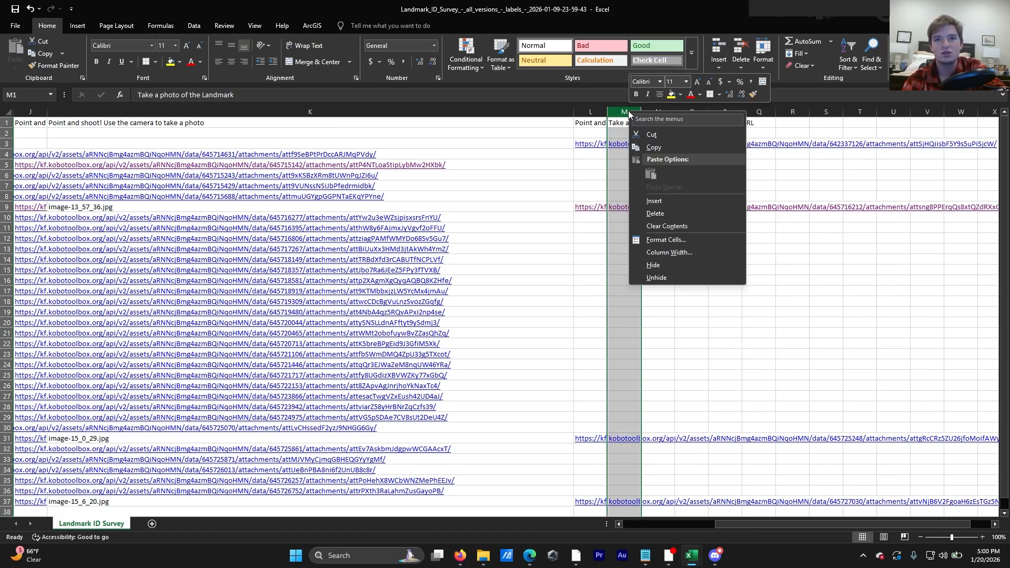
pyautogui.press('d')
# Delete the entire Take a photo of the Landmark_URL column, M
pyautogui.click(615, 130)
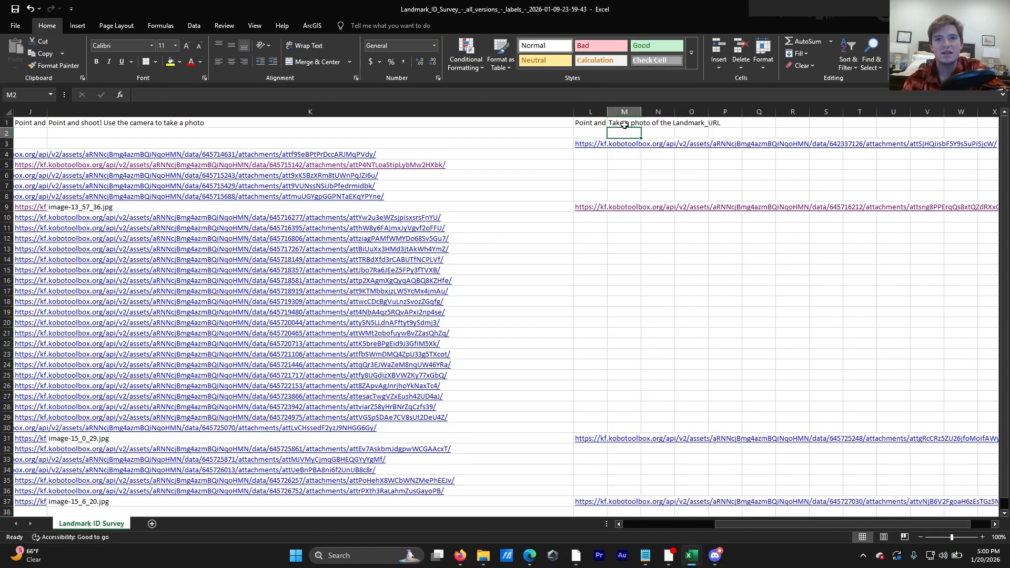
pyautogui.click(625, 125)
pyautogui.rightClick(625, 124)
pyautogui.press('d')
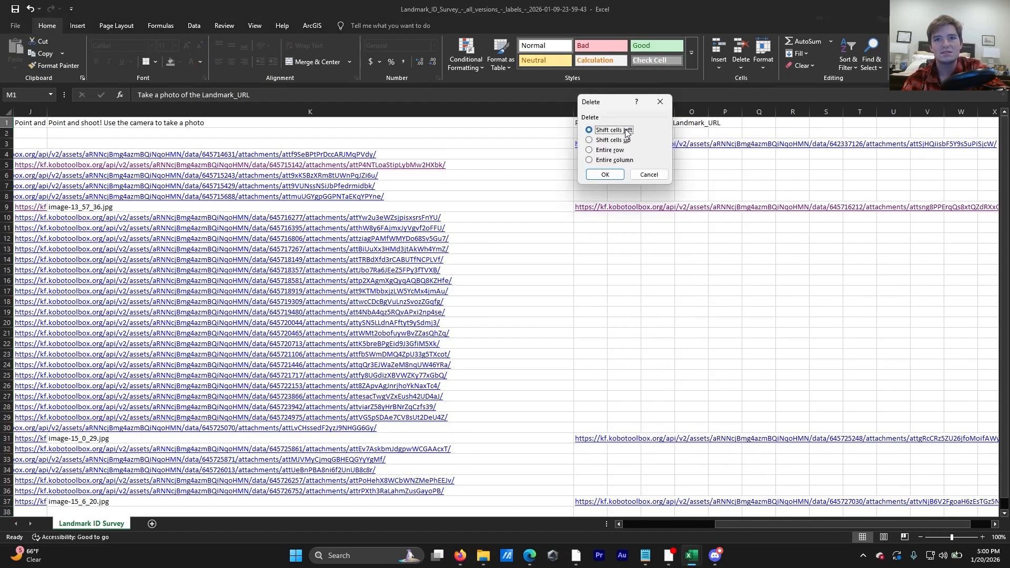
pyautogui.click(649, 174)
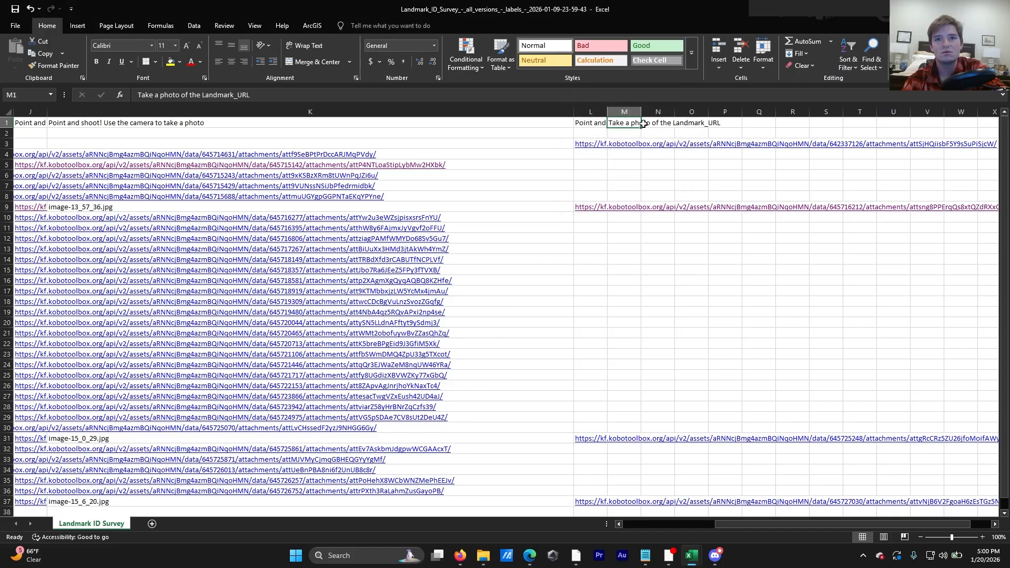
pyautogui.click(635, 112)
pyautogui.rightClick(636, 112)
pyautogui.click(680, 208)
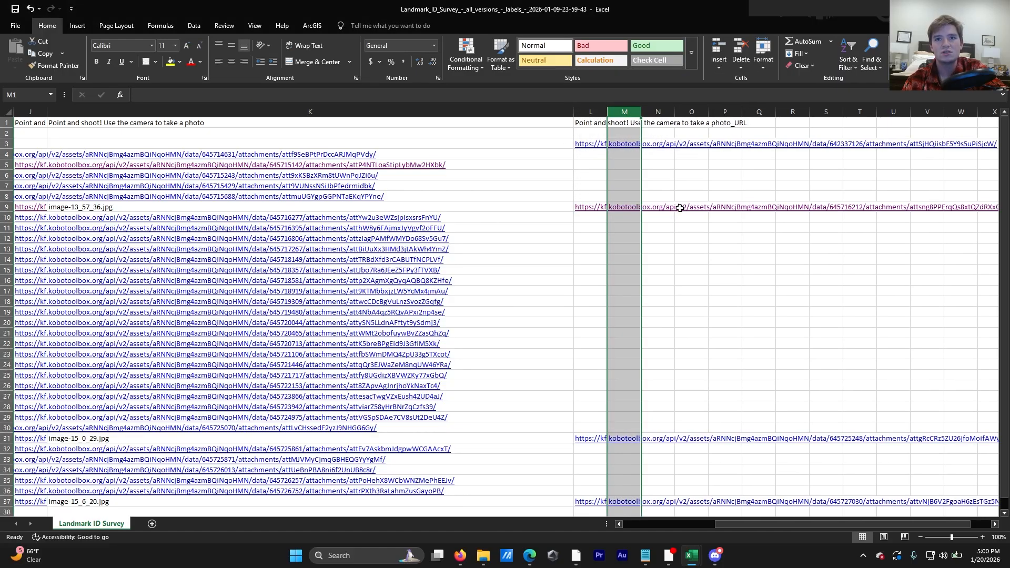
# Narrow column K and widen columns A through D so the coordinates and location descriptions are readable
pyautogui.click(616, 124)
pyautogui.click(579, 121)
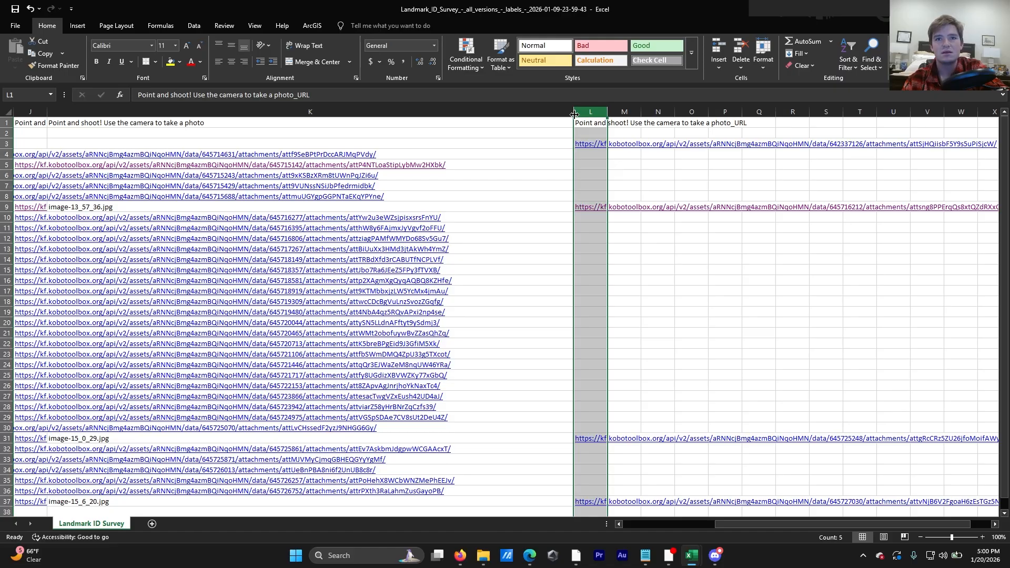
pyautogui.moveTo(574, 113); pyautogui.dragTo(463, 179)
pyautogui.moveTo(722, 527); pyautogui.dragTo(616, 525)
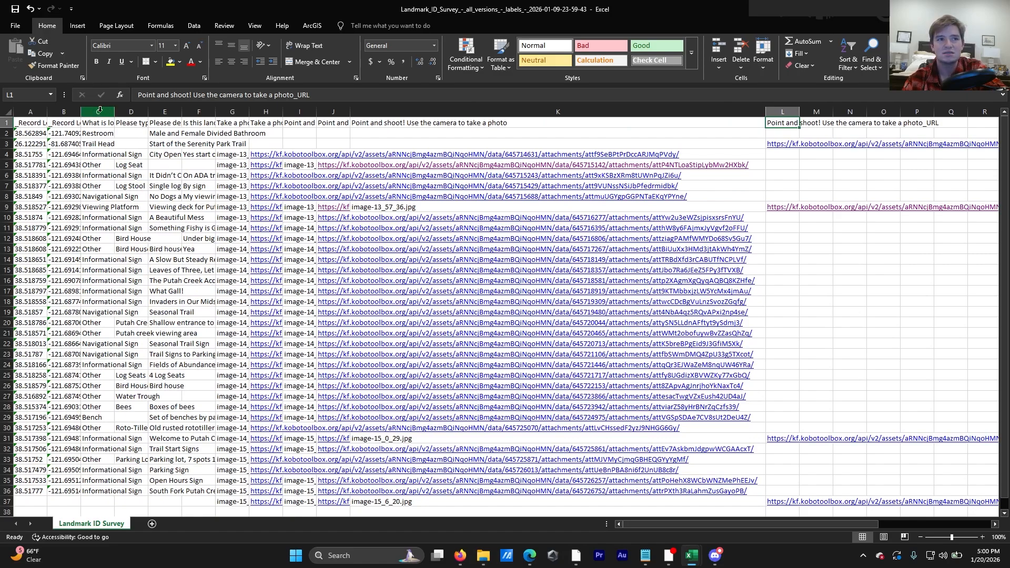
pyautogui.moveTo(46, 113); pyautogui.dragTo(388, 112)
# Check the last record for missing coordinates and landmark details, and delete row 37
pyautogui.scroll(-3, 420, 365)
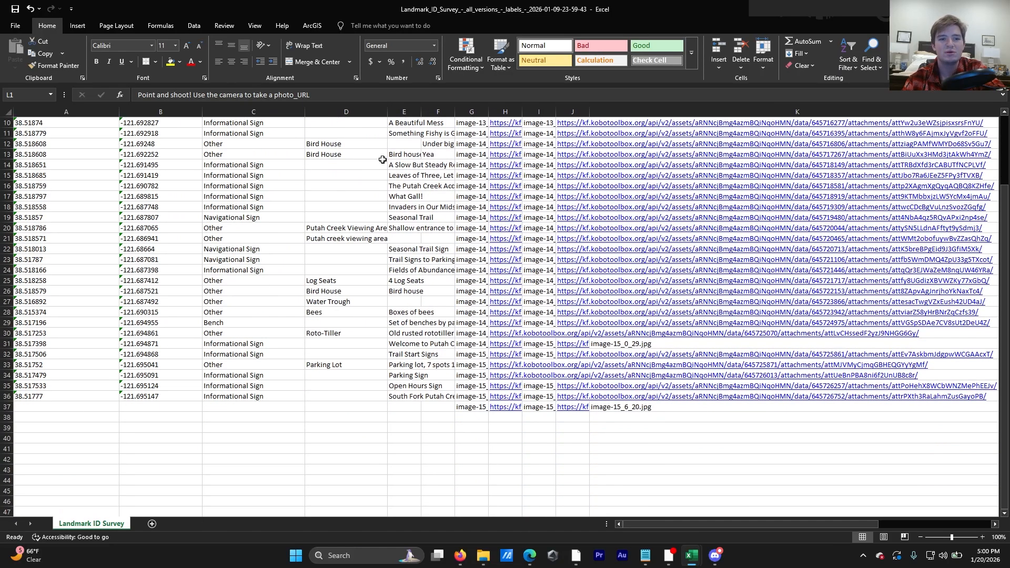
pyautogui.scroll(-2, 419, 364)
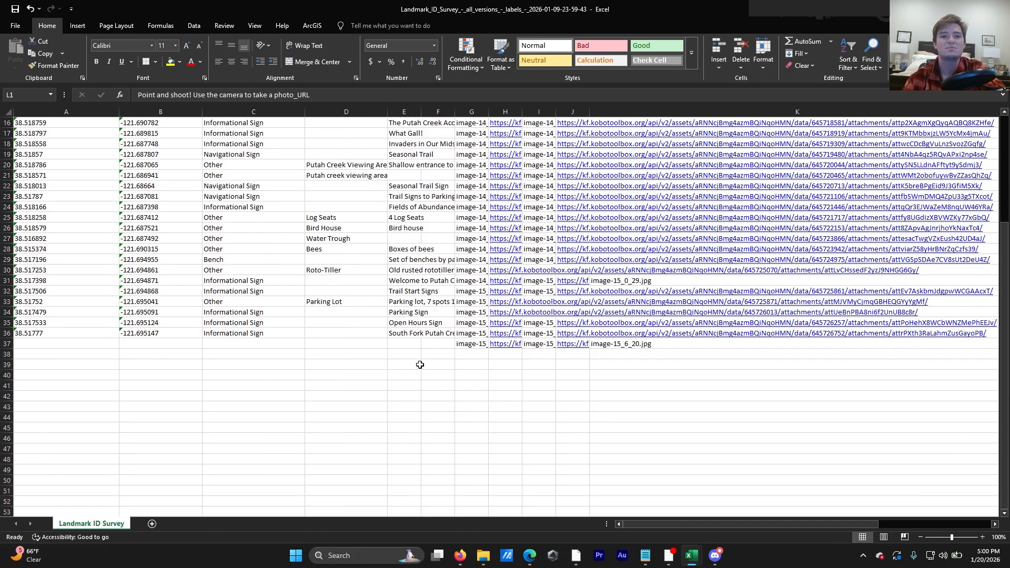
pyautogui.click(262, 347)
pyautogui.click(463, 344)
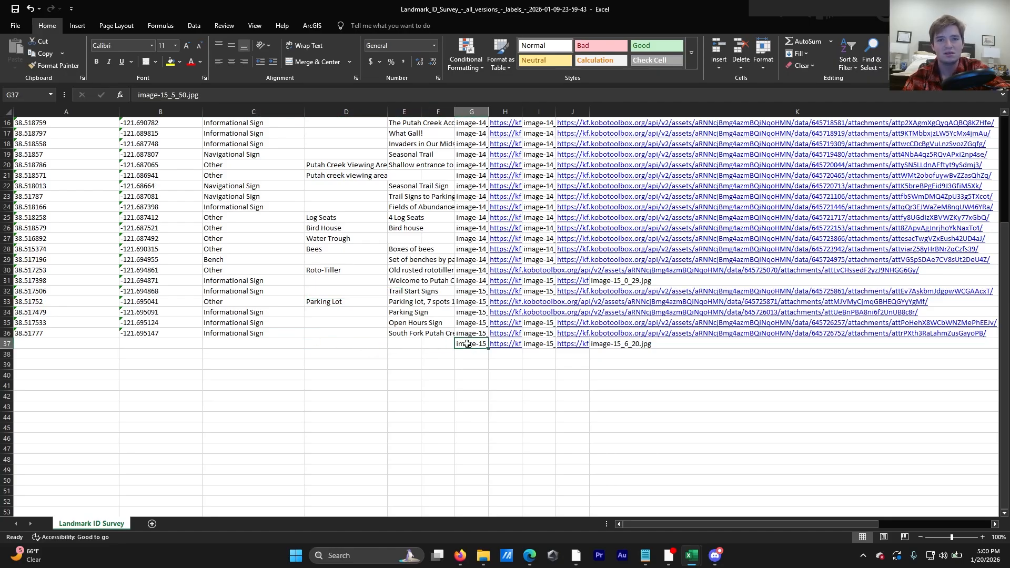
pyautogui.rightClick(10, 343)
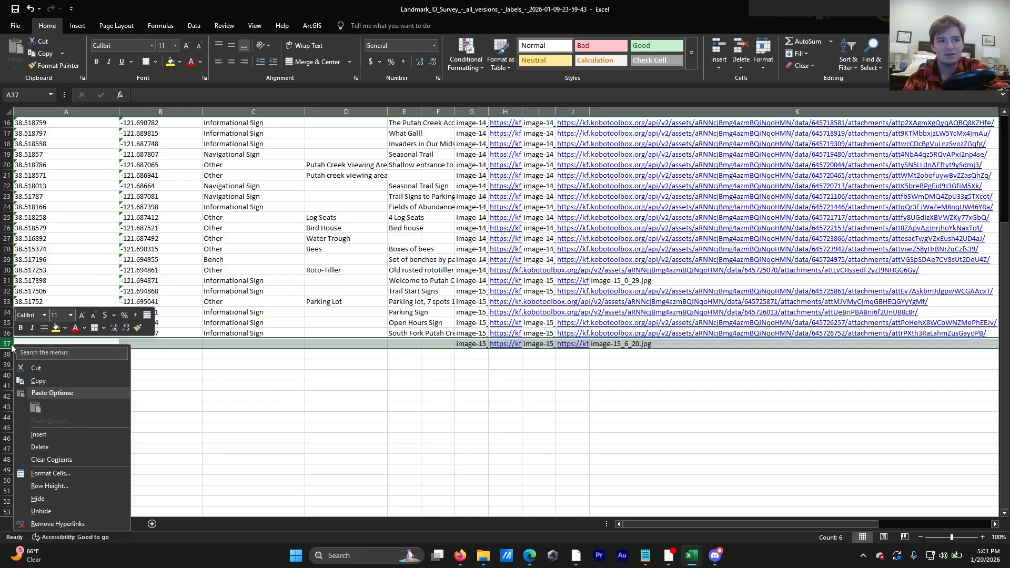
pyautogui.press('Escape')
pyautogui.write('d')
pyautogui.rightClick(4, 343)
pyautogui.press('d')
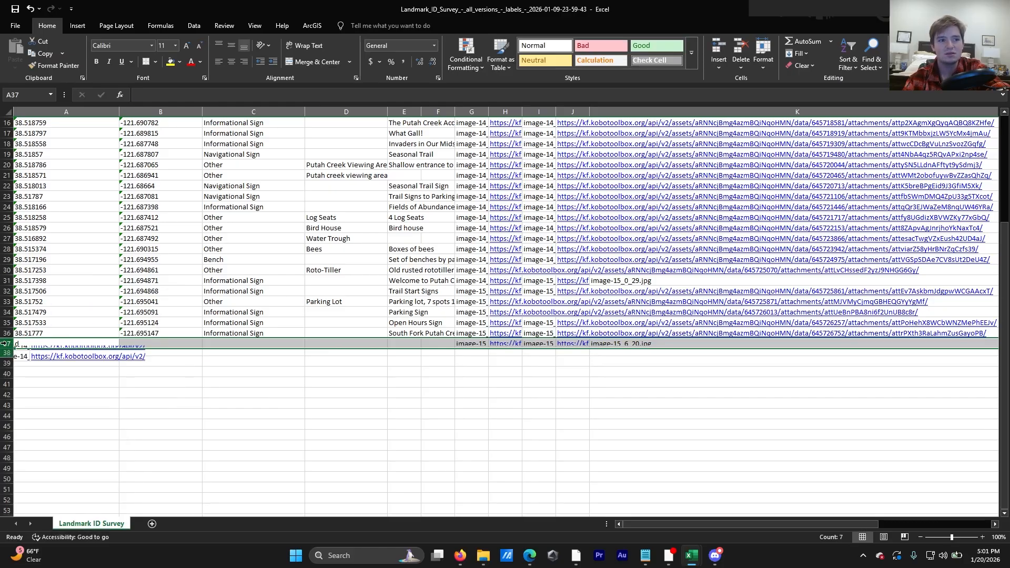
# Review all remaining rows of the cleaned survey table from the headers down to the last record
pyautogui.click(180, 403)
pyautogui.scroll(2, 180, 403)
pyautogui.scroll(3, 180, 403)
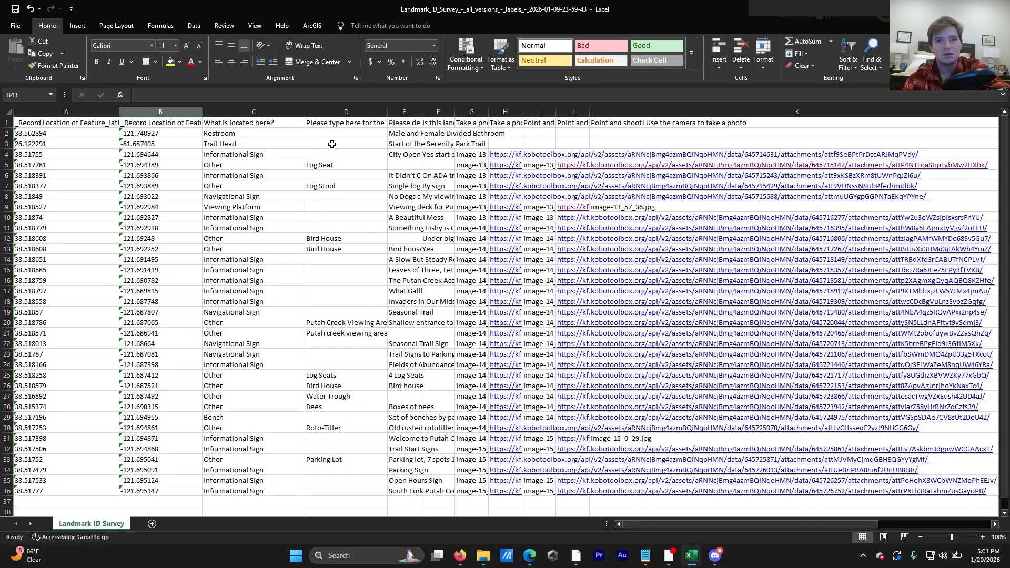
pyautogui.scroll(-4, 334, 210)
pyautogui.scroll(4, 335, 226)
pyautogui.scroll(-2, 336, 251)
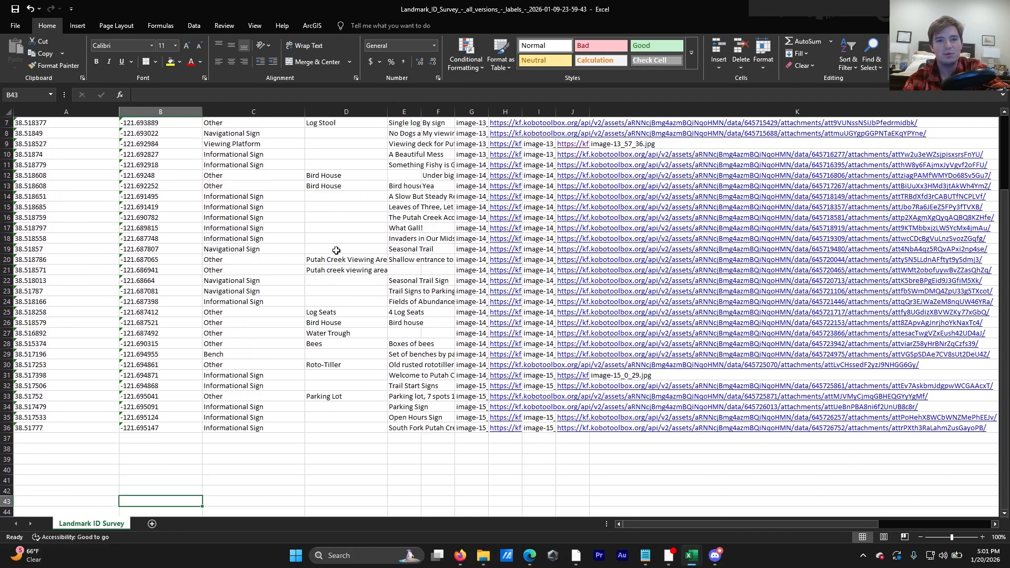
pyautogui.scroll(2, 331, 251)
pyautogui.scroll(-3, 241, 264)
pyautogui.scroll(3, 240, 267)
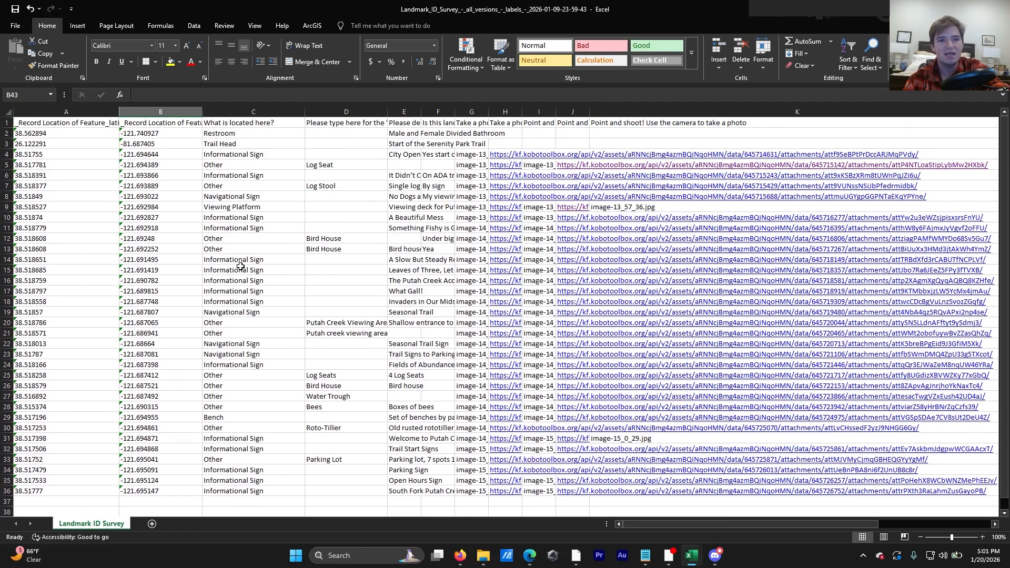
# Check the first two records for missing photo links and coordinates away from the survey area, and delete rows 2 and 3
pyautogui.click(205, 136)
pyautogui.click(204, 145)
pyautogui.click(408, 133)
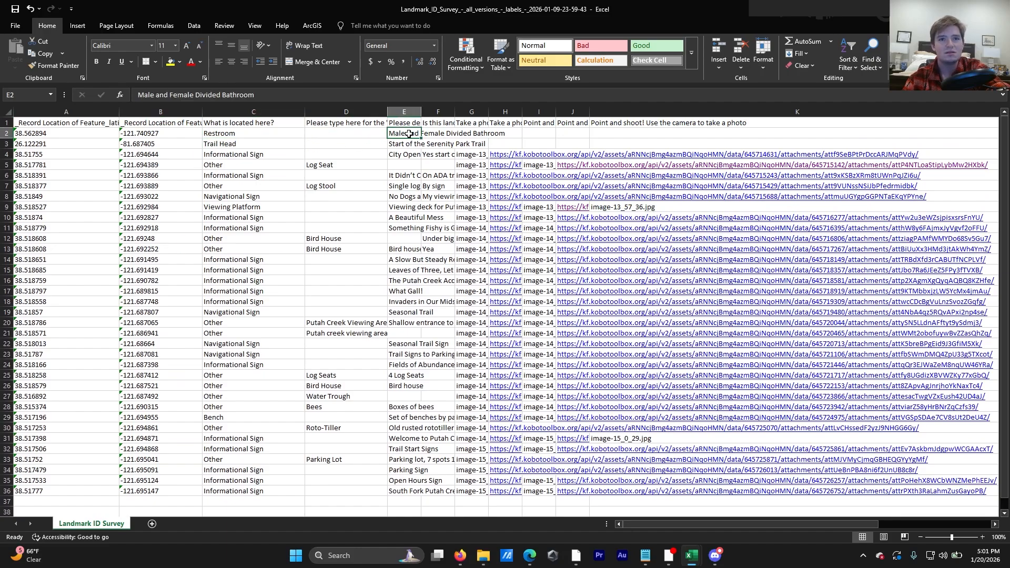
pyautogui.click(510, 135)
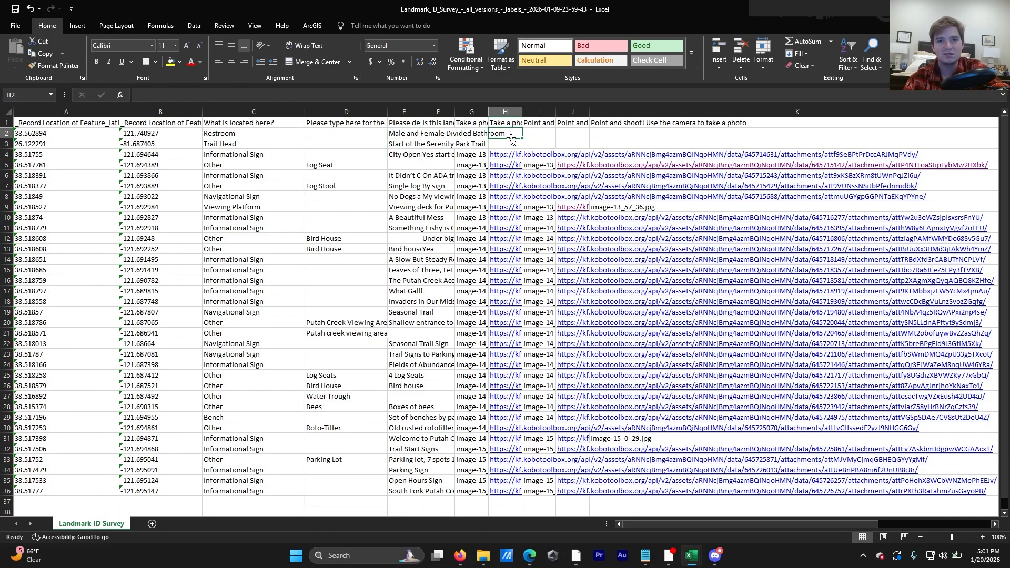
pyautogui.click(511, 140)
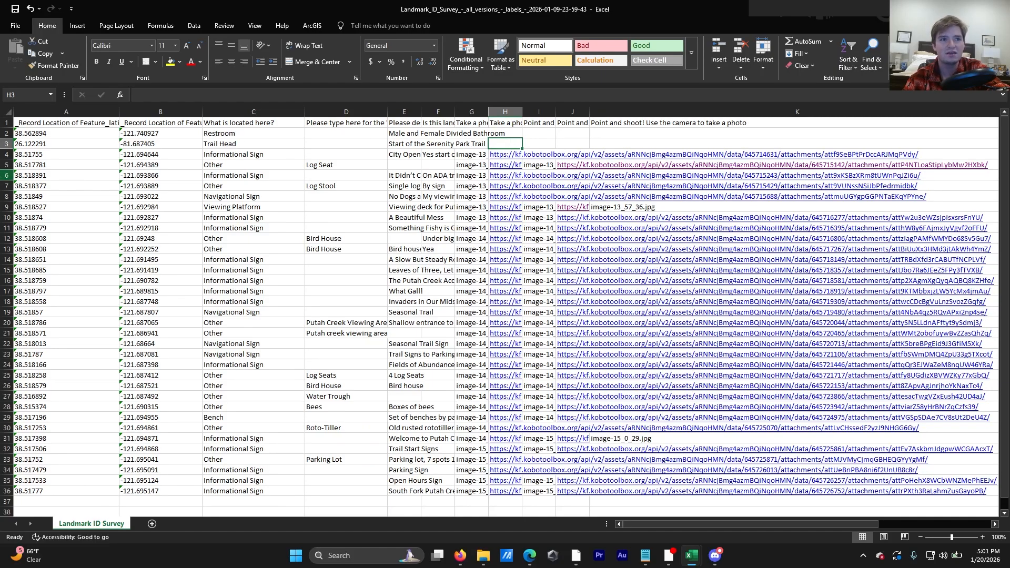
pyautogui.moveTo(8, 144); pyautogui.dragTo(9, 133)
pyautogui.click(19, 165)
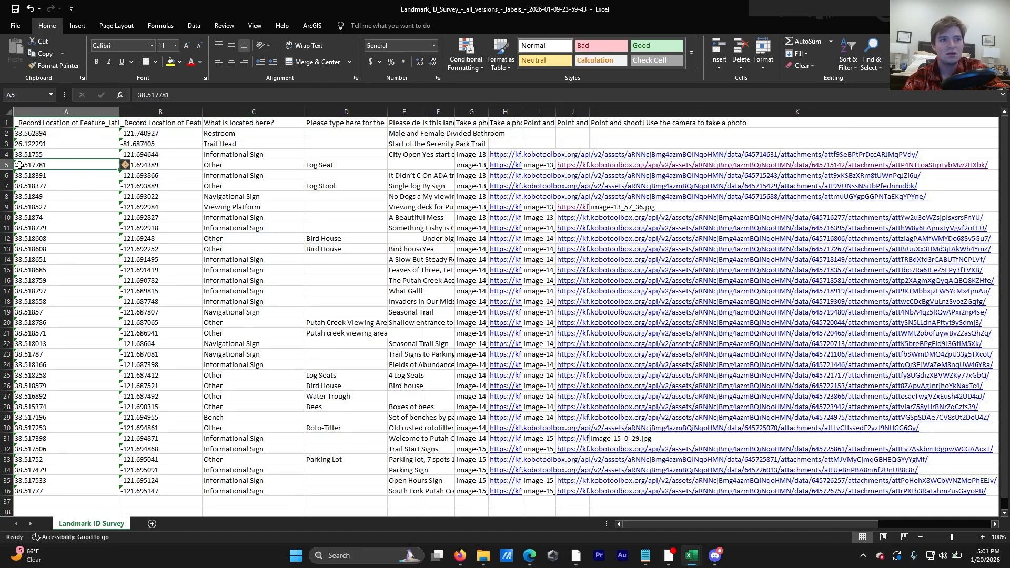
pyautogui.click(152, 156)
pyautogui.click(143, 143)
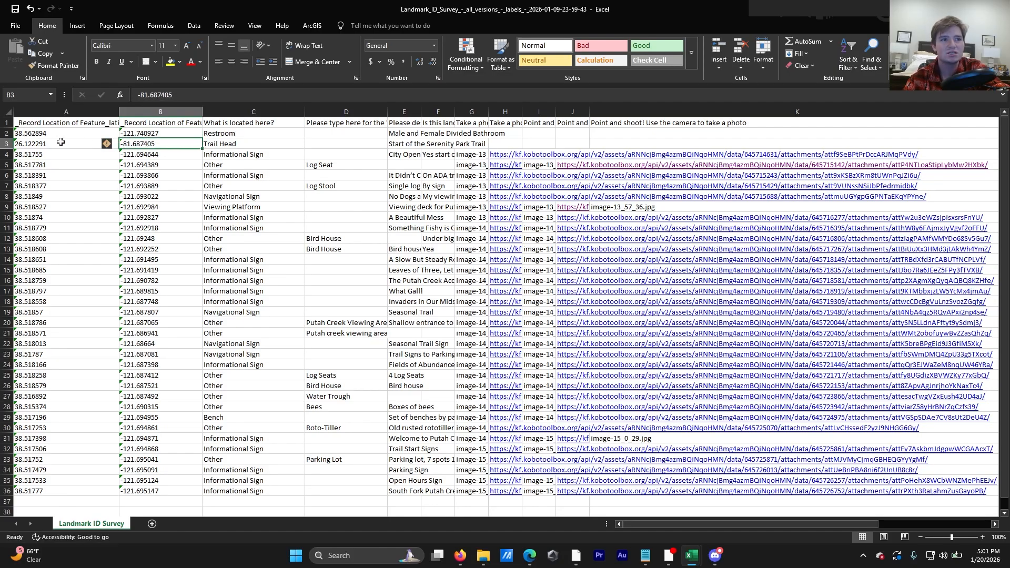
pyautogui.moveTo(11, 141); pyautogui.dragTo(7, 133)
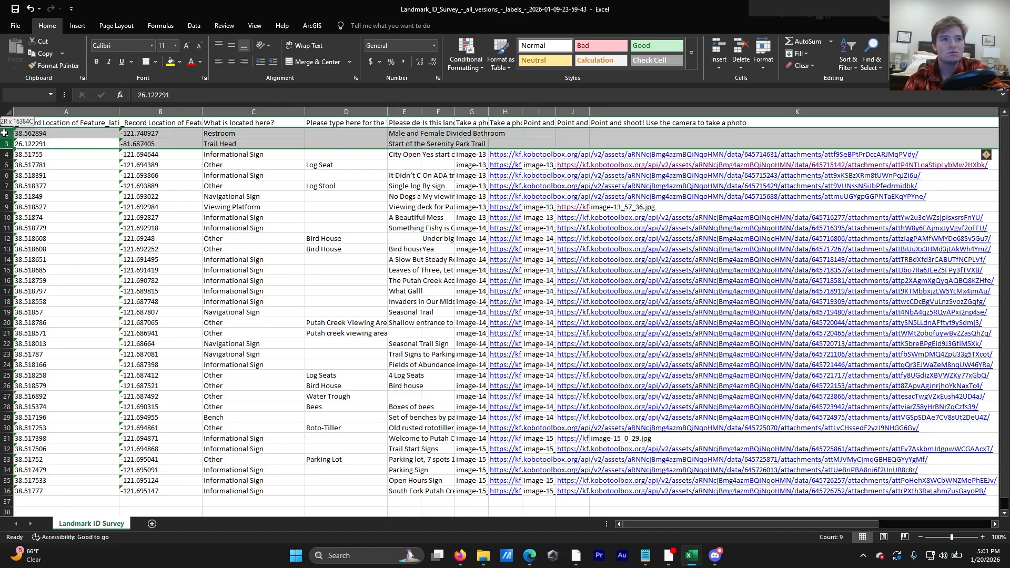
pyautogui.rightClick(6, 144)
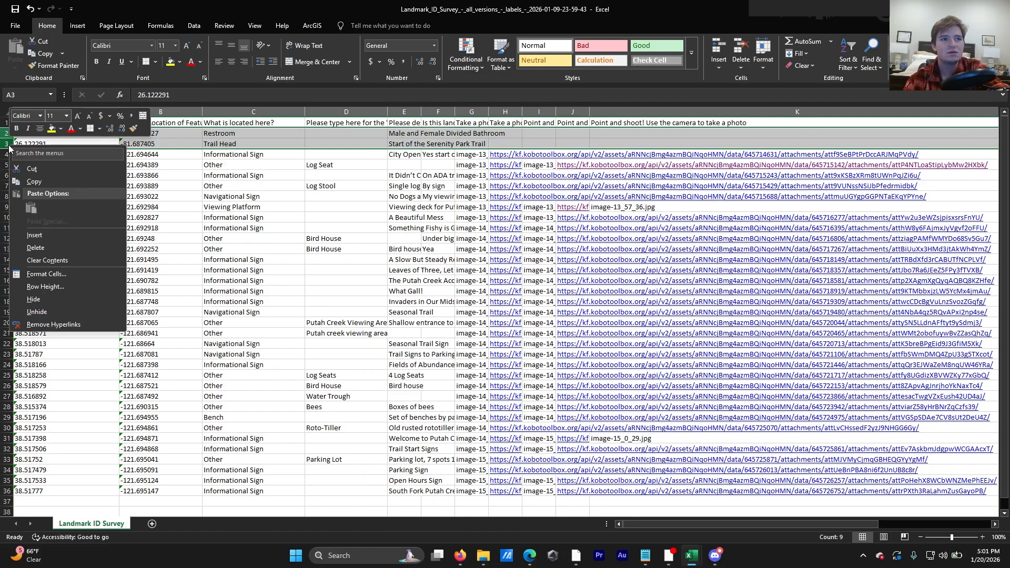
pyautogui.click(32, 258)
pyautogui.click(153, 228)
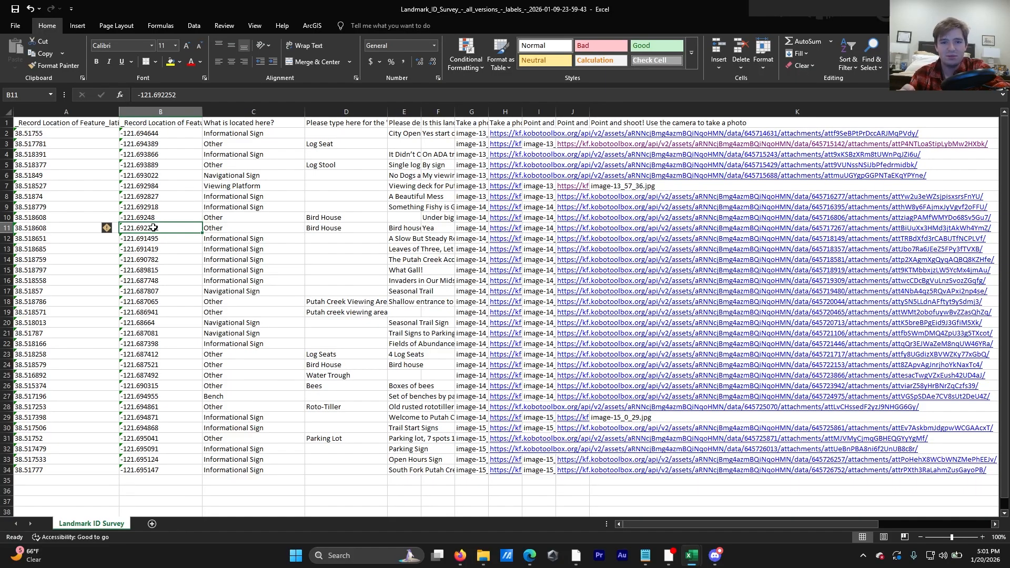
# Compare the What is located here? column with the descriptions for the "Other" option, using the record in row 3
pyautogui.click(222, 146)
pyautogui.click(235, 124)
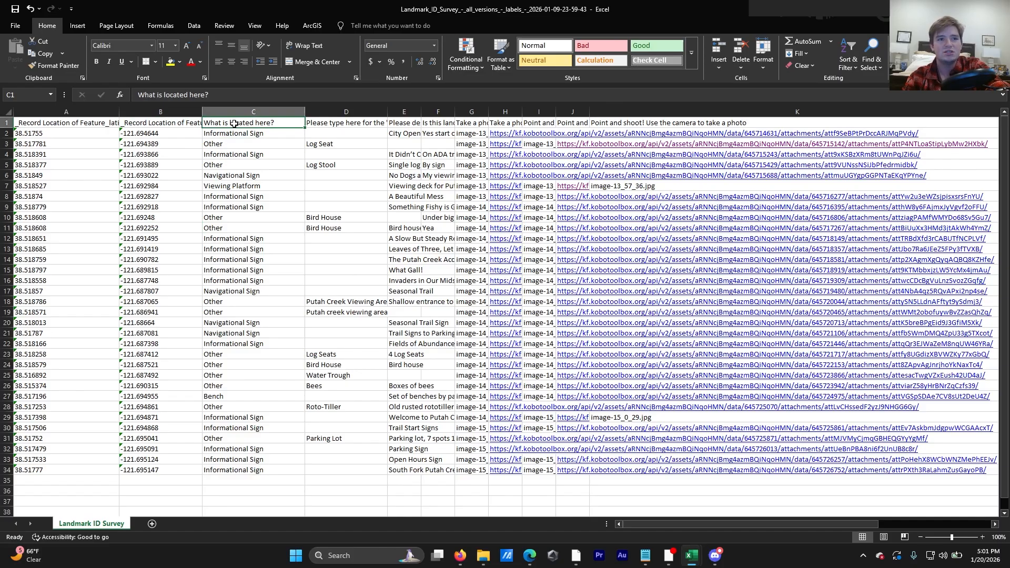
pyautogui.click(349, 125)
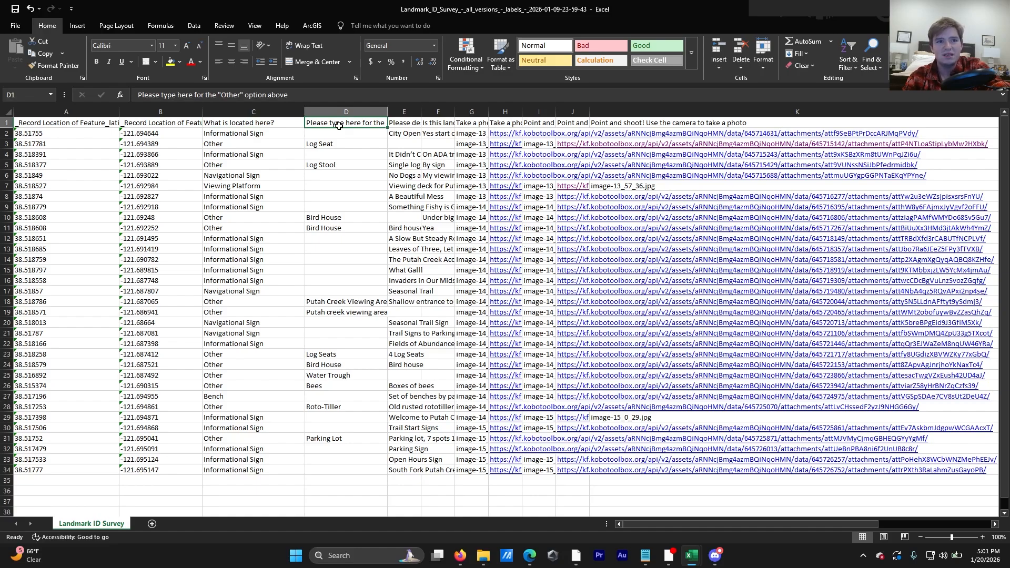
pyautogui.click(276, 143)
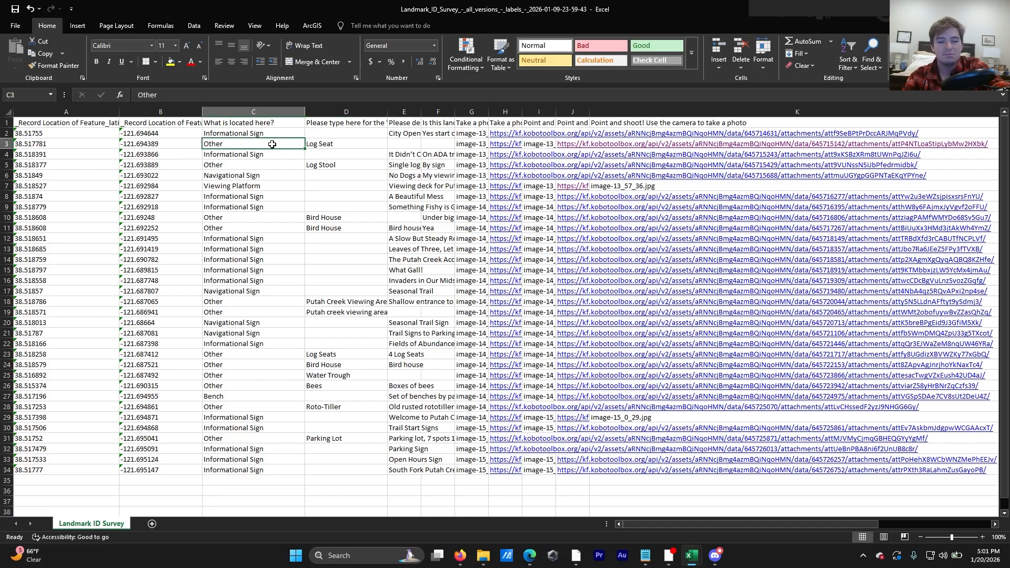
pyautogui.doubleClick(327, 145)
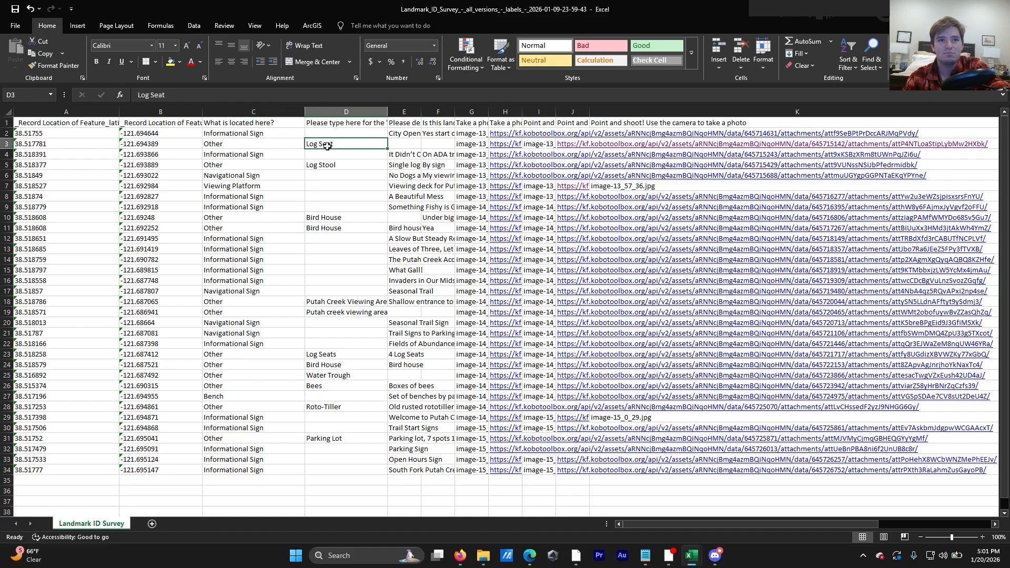
pyautogui.doubleClick(326, 145)
pyautogui.click(335, 161)
pyautogui.click(333, 152)
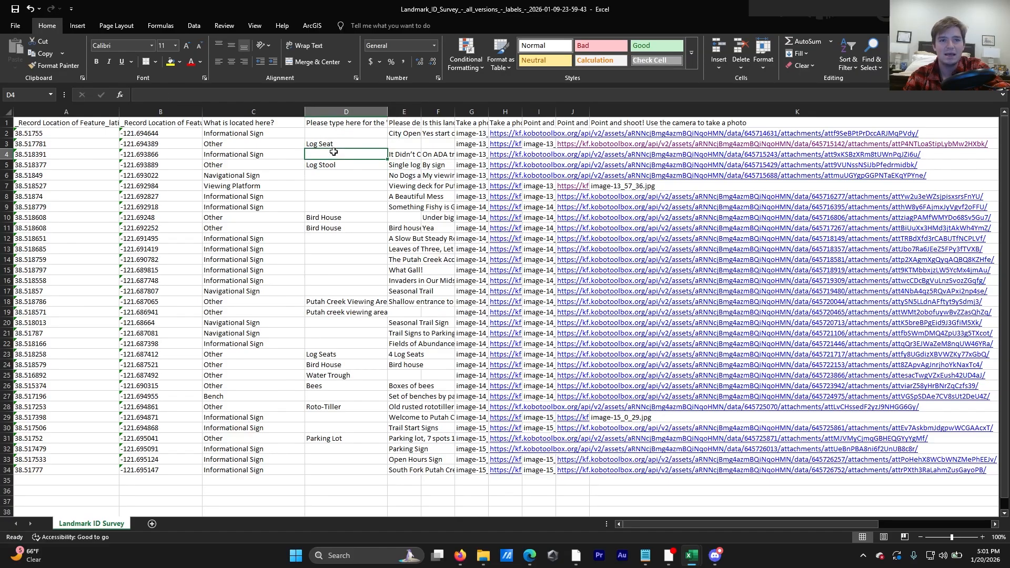
pyautogui.click(298, 145)
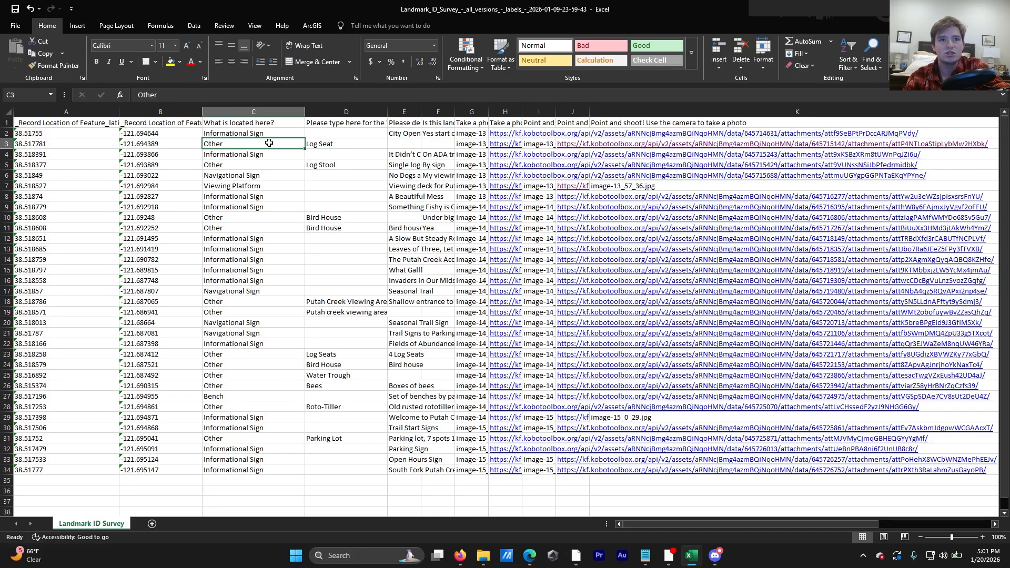
pyautogui.doubleClick(324, 146)
pyautogui.click(255, 143)
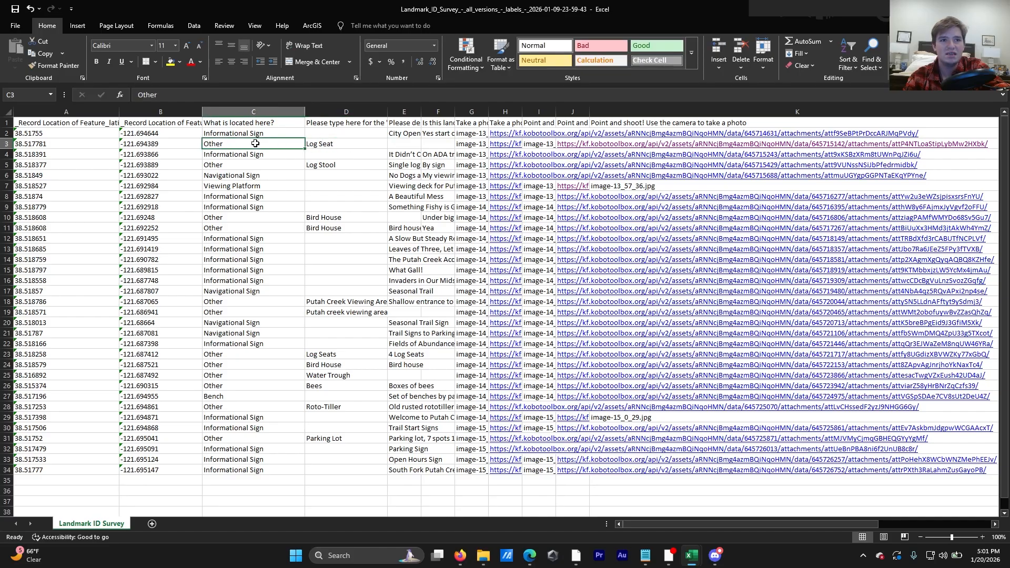
pyautogui.click(341, 145)
pyautogui.doubleClick(344, 144)
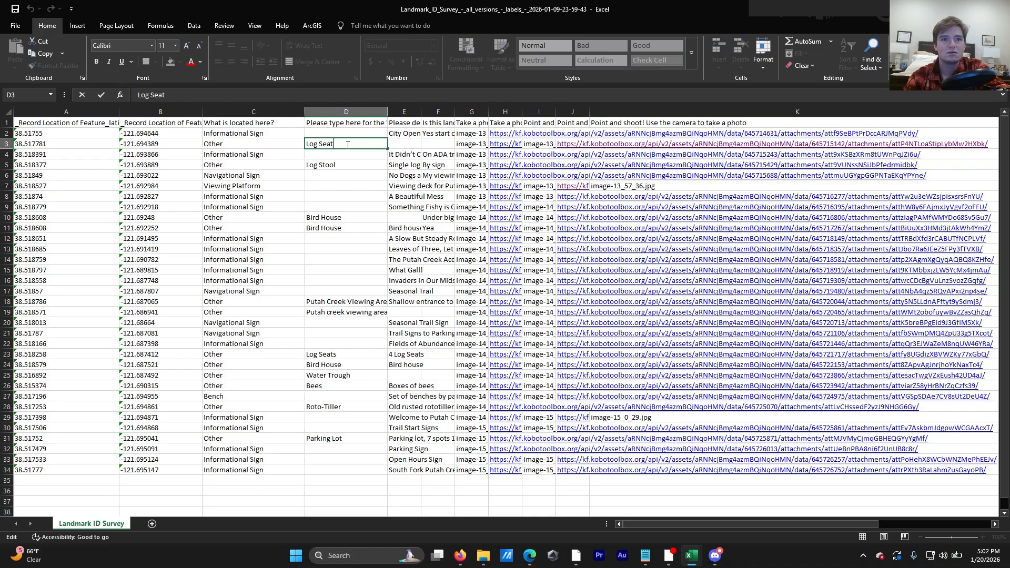
pyautogui.click(285, 143)
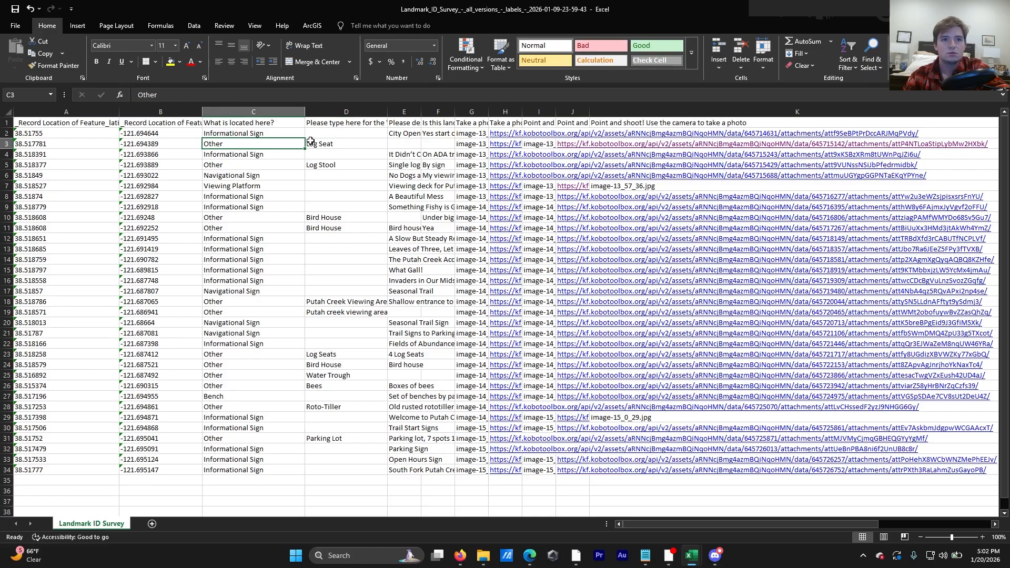
# Copy Log Seat from D3 and put it in C3 and C5 as the What is located here? entry
pyautogui.doubleClick(340, 144)
pyautogui.moveTo(340, 145); pyautogui.dragTo(293, 143)
pyautogui.hotkey('ctrl', 'c')
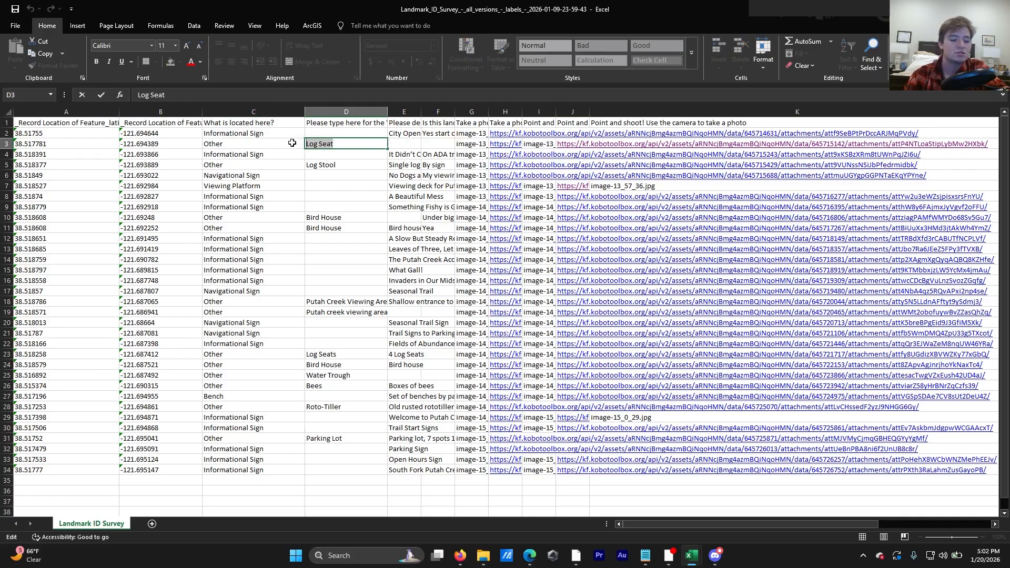
pyautogui.click(256, 143)
pyautogui.doubleClick(256, 142)
pyautogui.doubleClick(256, 143)
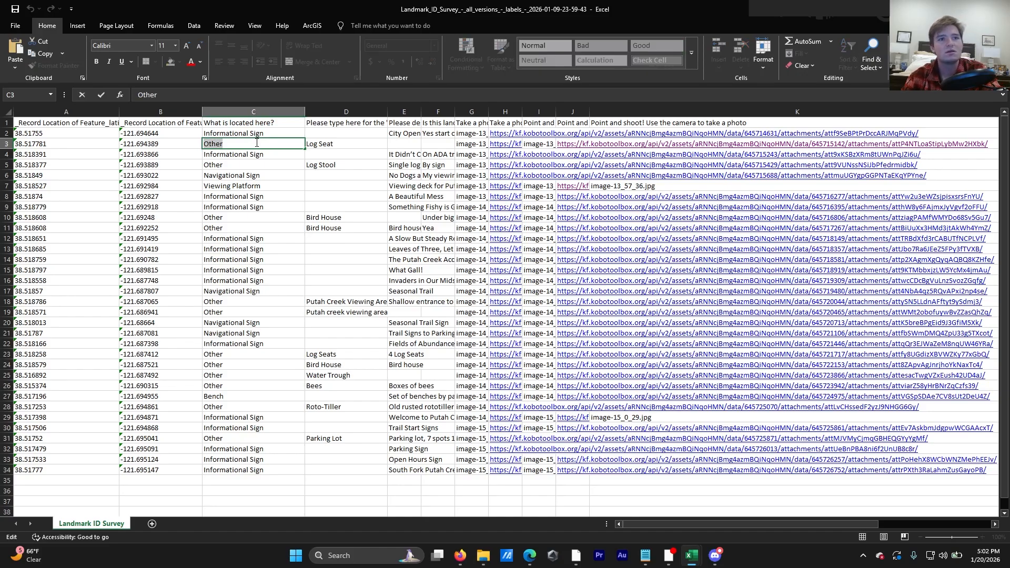
pyautogui.hotkey('ctrl', 'v')
pyautogui.doubleClick(242, 167)
pyautogui.hotkey('ctrl', 'v')
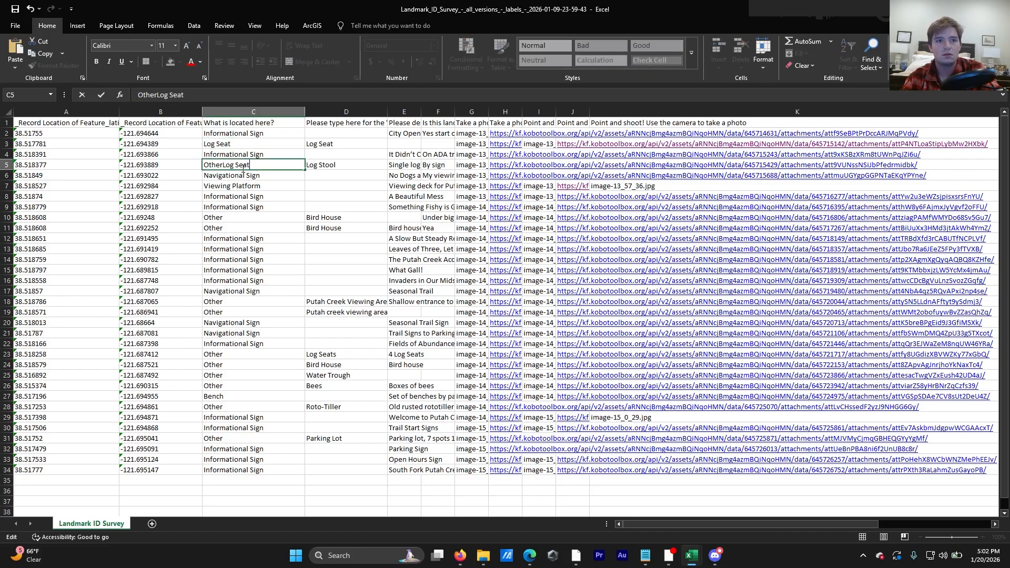
pyautogui.moveTo(249, 165); pyautogui.dragTo(186, 160)
pyautogui.hotkey('ctrl', 'v')
# Copy Bird House from D10 and set it as the landmark type in C10 and C11
pyautogui.doubleClick(345, 217)
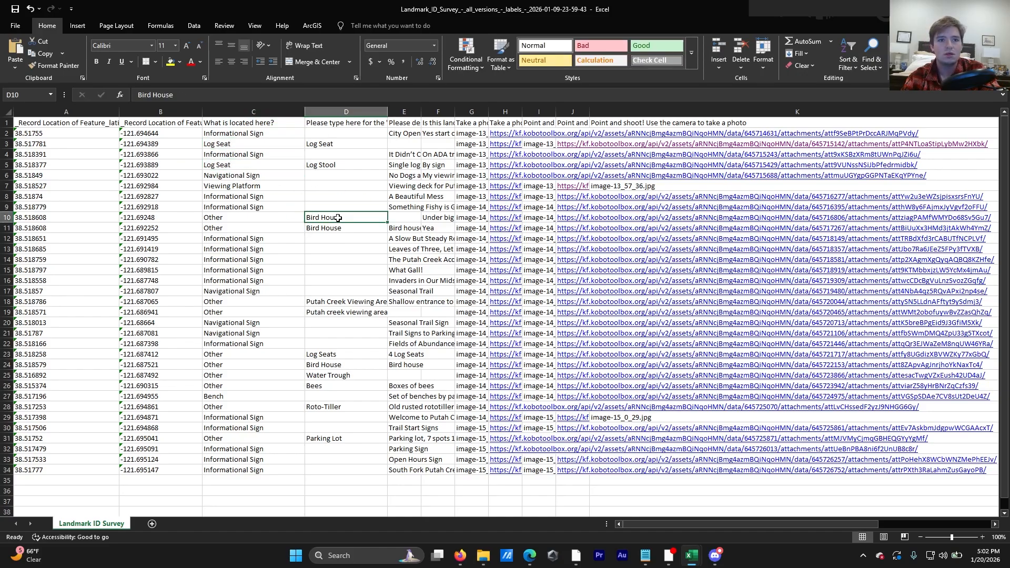
pyautogui.moveTo(345, 217); pyautogui.dragTo(306, 216)
pyautogui.hotkey('ctrl', 'c')
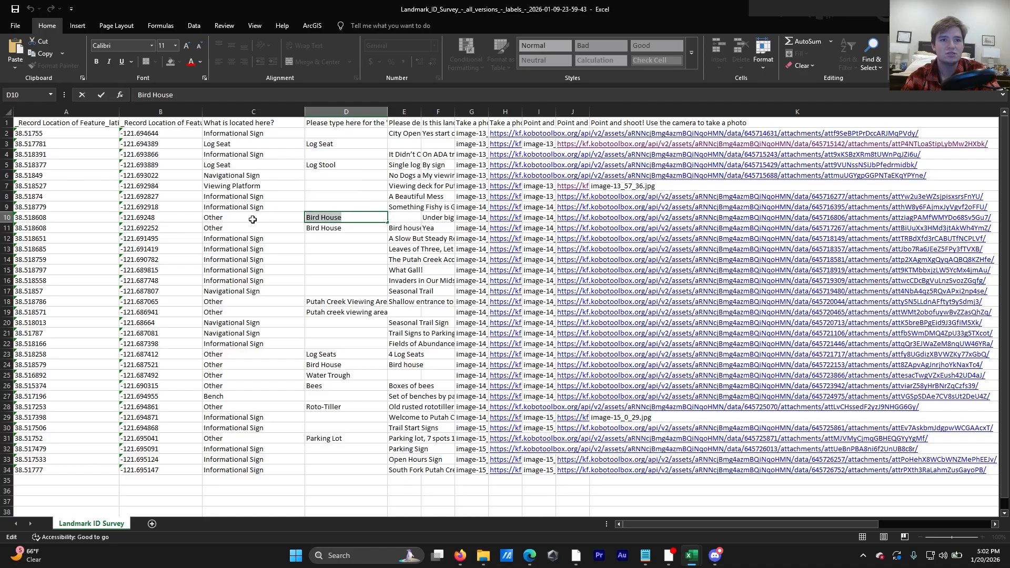
pyautogui.click(244, 217)
pyautogui.doubleClick(244, 217)
pyautogui.hotkey('ctrl', 'v')
pyautogui.click(243, 229)
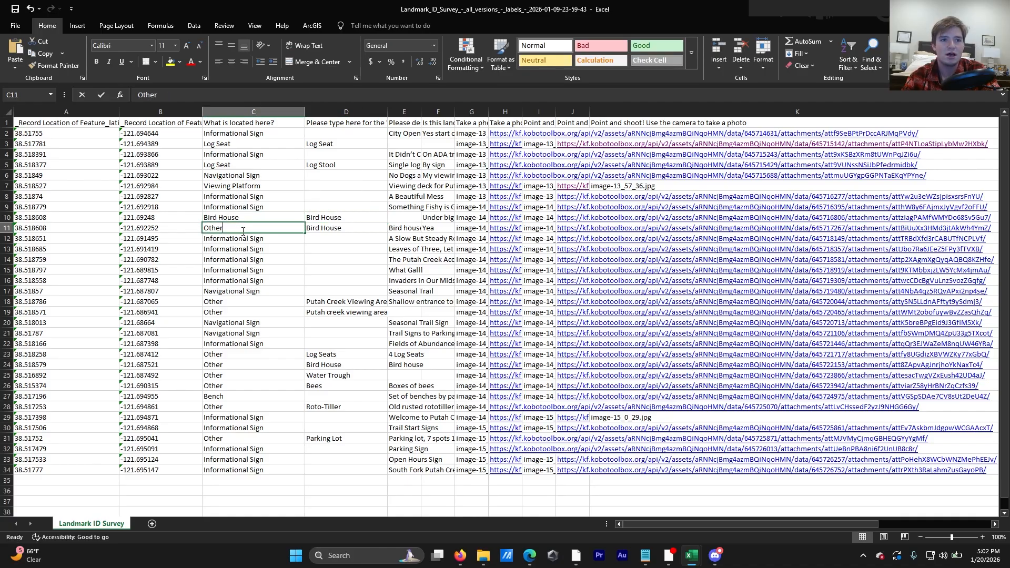
pyautogui.doubleClick(243, 229)
pyautogui.hotkey('ctrl', 'v')
# Copy the Putah Creek viewing area descriptions from D18 and D19 into C18 and C19
pyautogui.click(341, 249)
pyautogui.click(342, 303)
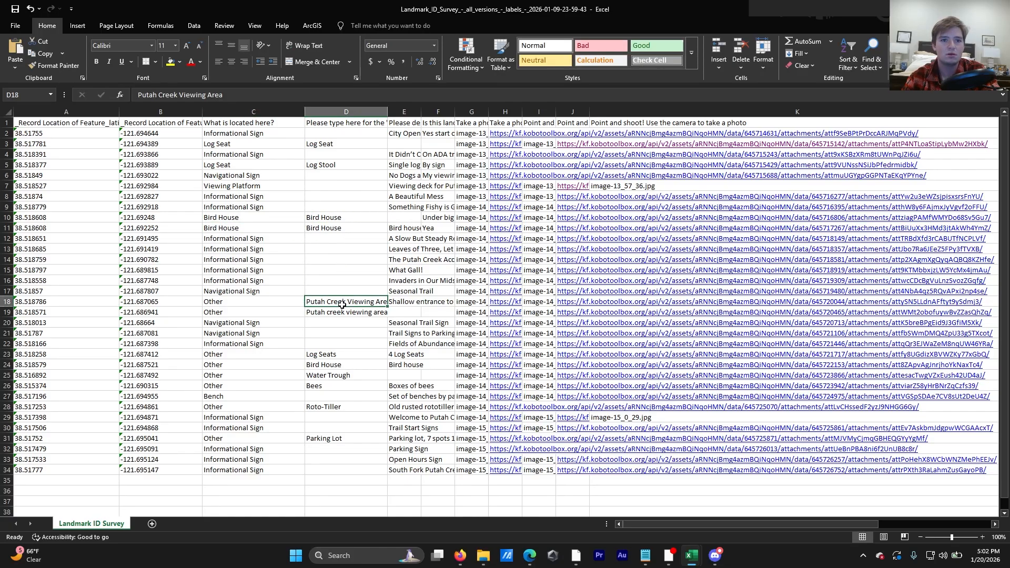
pyautogui.hotkey('ctrl', 'c')
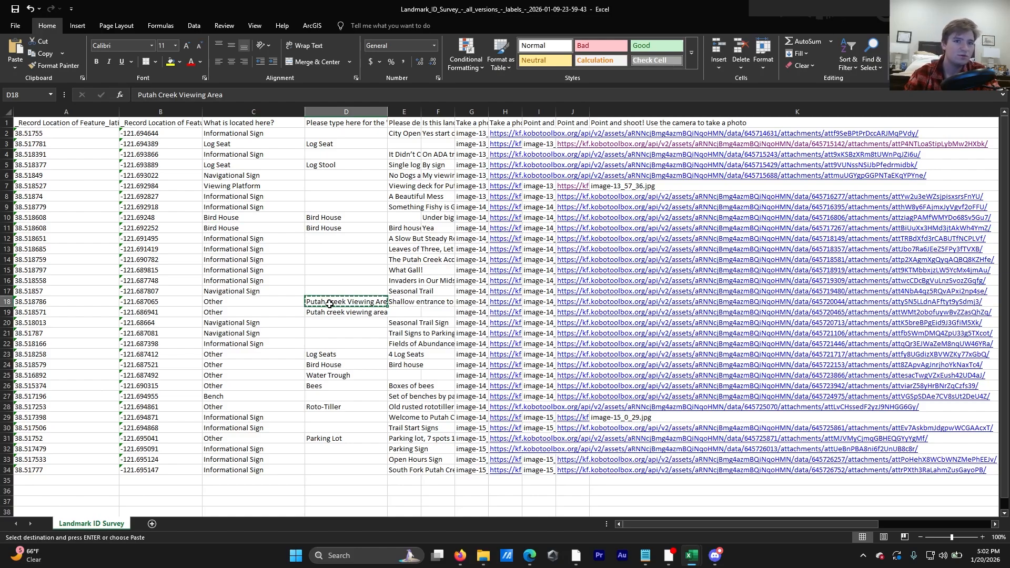
pyautogui.click(277, 298)
pyautogui.rightClick(276, 298)
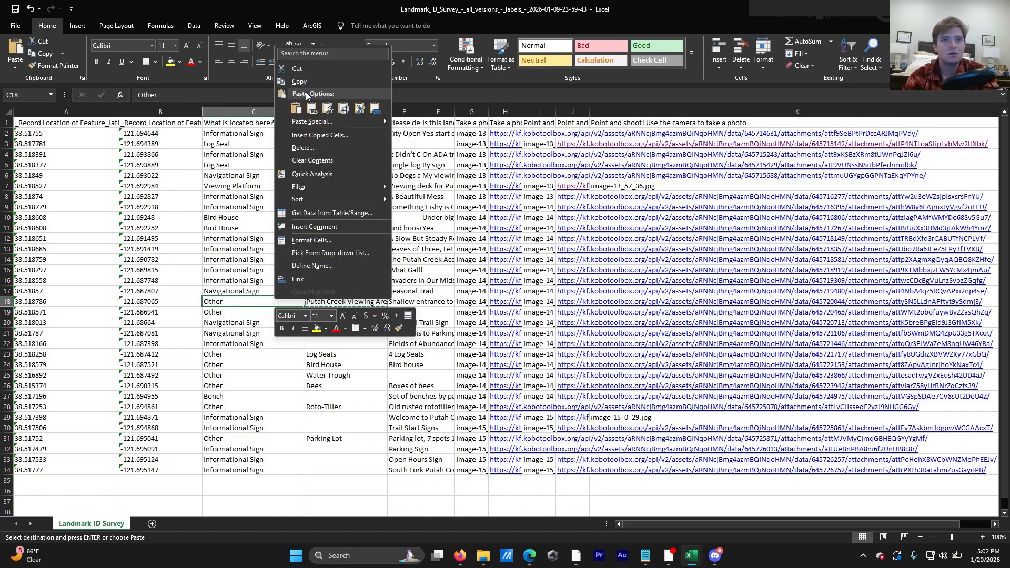
pyautogui.click(296, 108)
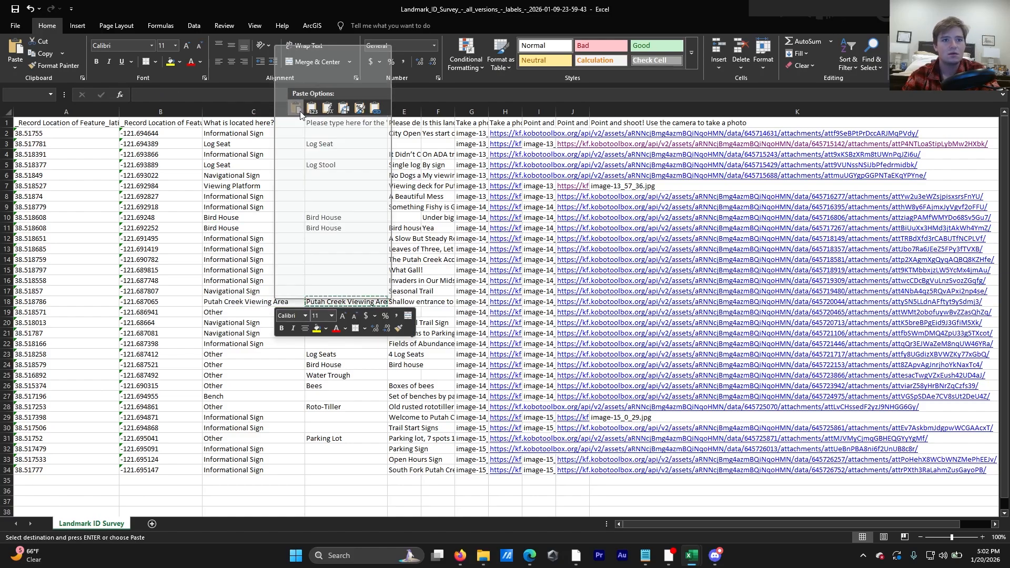
pyautogui.click(273, 313)
pyautogui.rightClick(354, 312)
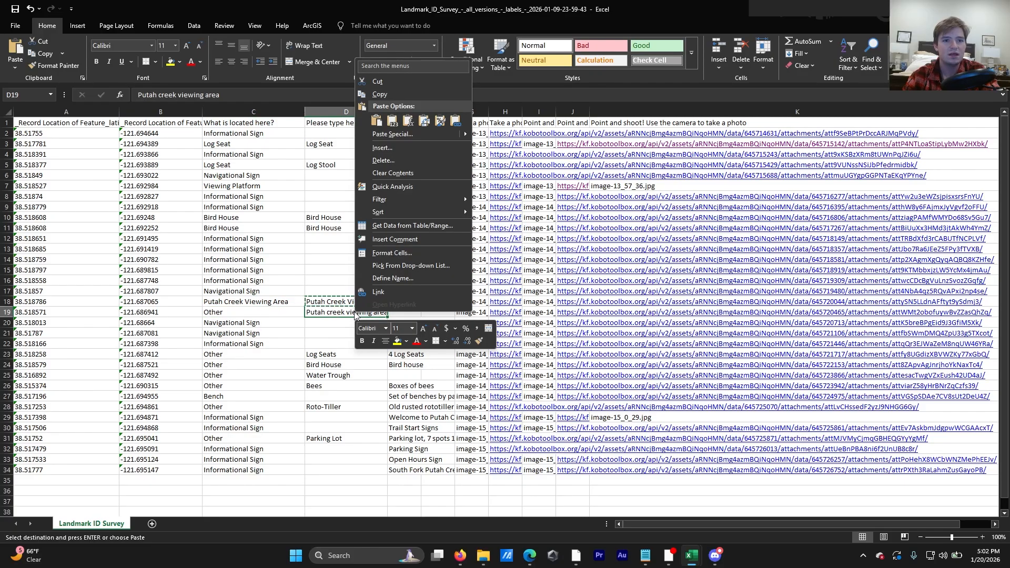
pyautogui.click(379, 93)
pyautogui.click(246, 316)
pyautogui.hotkey('ctrl', 'v')
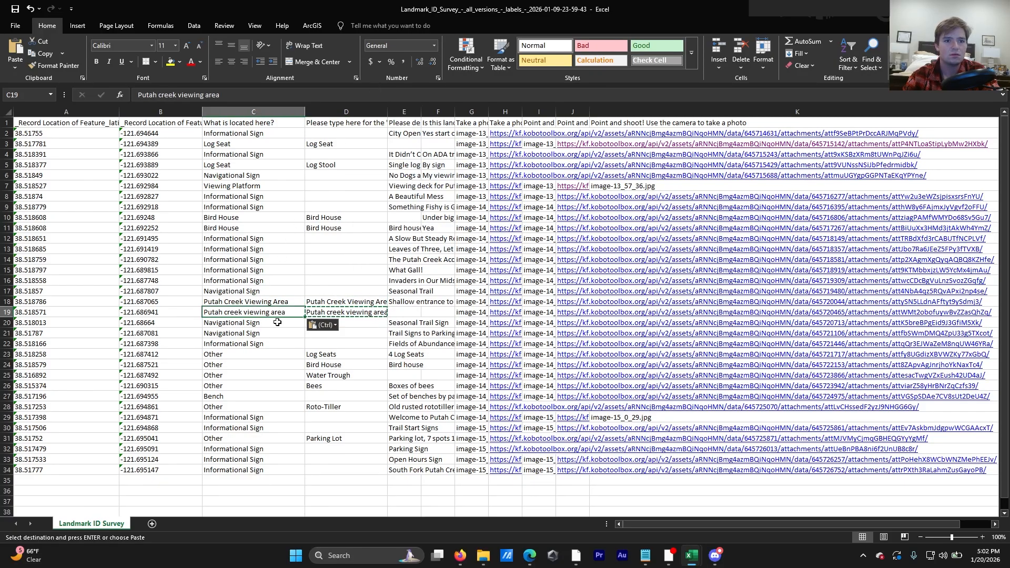
# Copy Log Seats from D23 into C23 and Bird House from D24 into C24
pyautogui.click(320, 355)
pyautogui.hotkey('ctrl', 'c')
pyautogui.click(255, 355)
pyautogui.hotkey('ctrl', 'v')
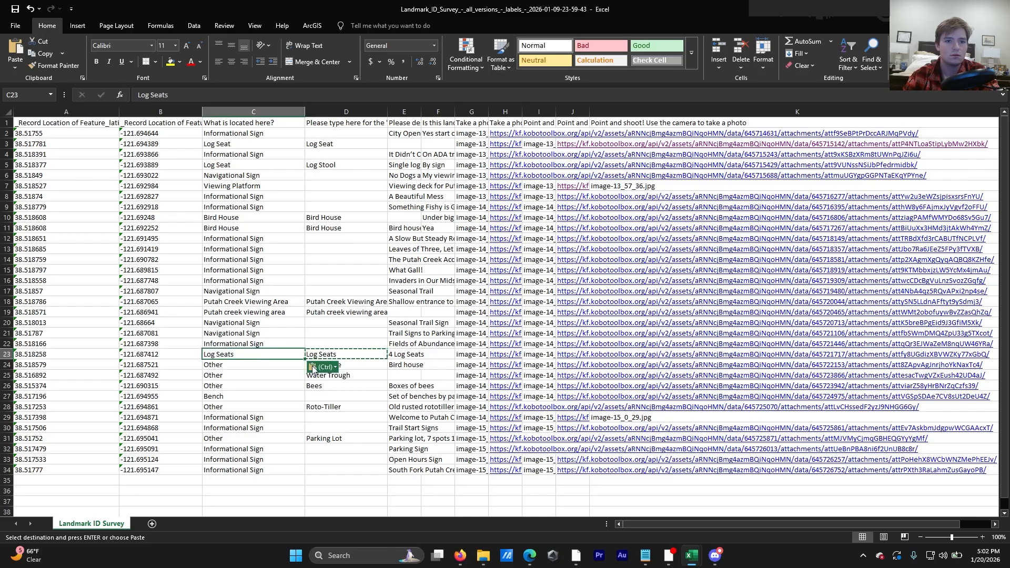
pyautogui.click(352, 364)
pyautogui.hotkey('ctrl', 'c')
pyautogui.click(255, 366)
pyautogui.hotkey('ctrl', 'v')
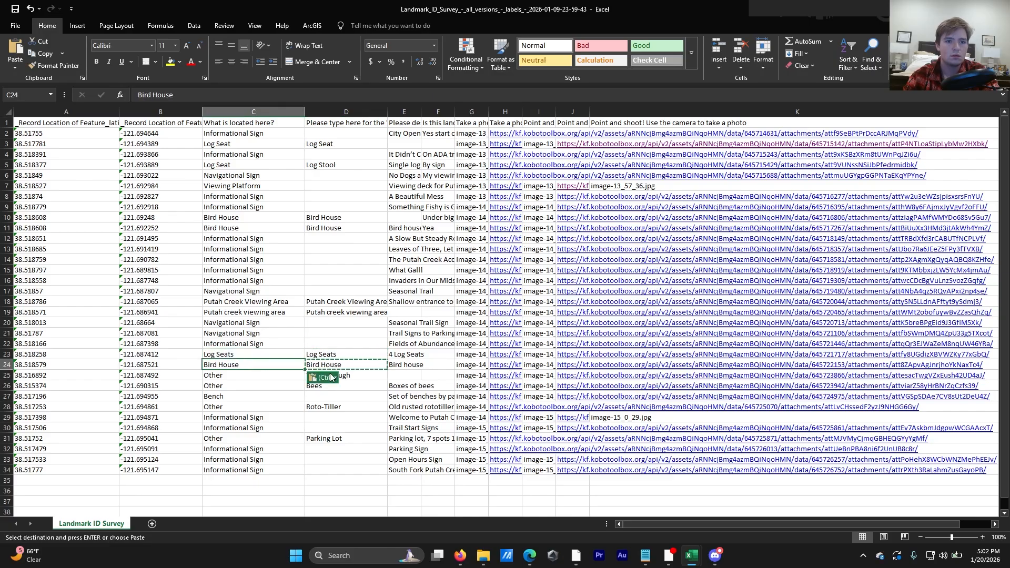
# Copy Water Trough from D25 into C25 and Bees from D26 into C26
pyautogui.click(356, 373)
pyautogui.hotkey('ctrl', 'c')
pyautogui.click(255, 376)
pyautogui.hotkey('ctrl', 'v')
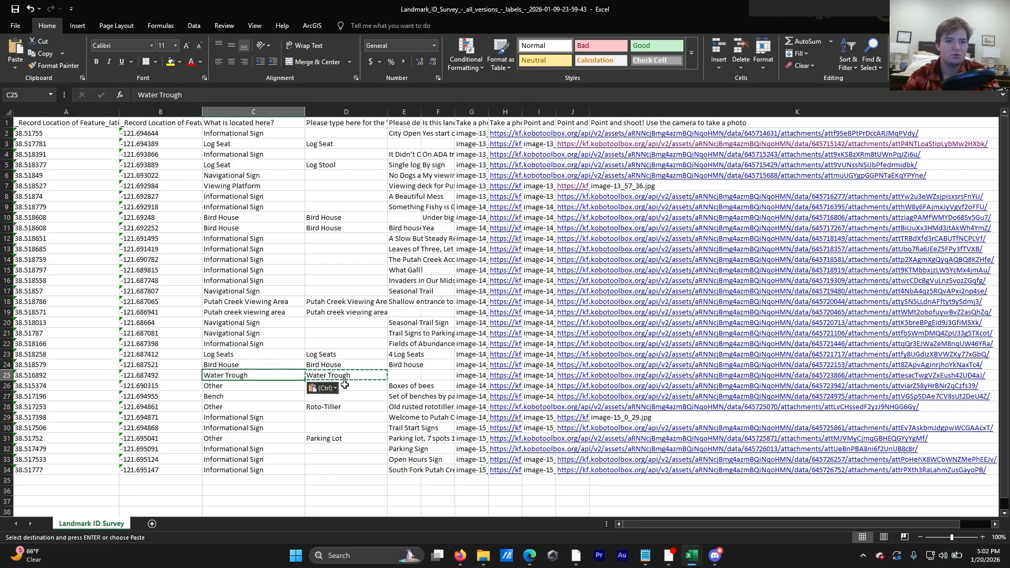
pyautogui.click(351, 384)
pyautogui.hotkey('ctrl', 'c')
pyautogui.click(262, 386)
pyautogui.hotkey('ctrl', 'v')
# Copy Roto-Tiller from D28 into C28 and Parking Lot from D31 into C31
pyautogui.click(347, 408)
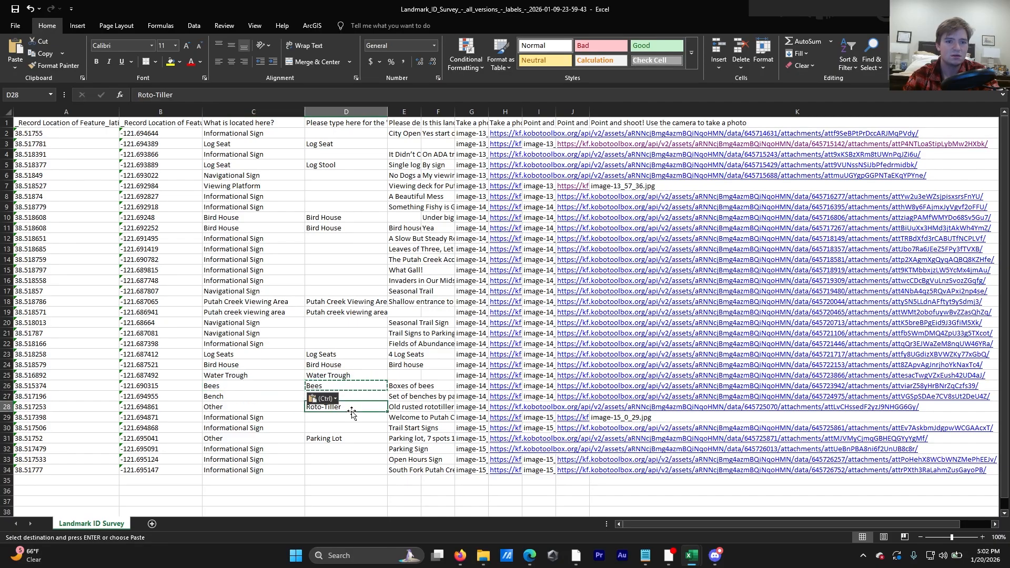
pyautogui.hotkey('ctrl', 'c')
pyautogui.click(255, 407)
pyautogui.hotkey('ctrl', 'v')
pyautogui.click(350, 441)
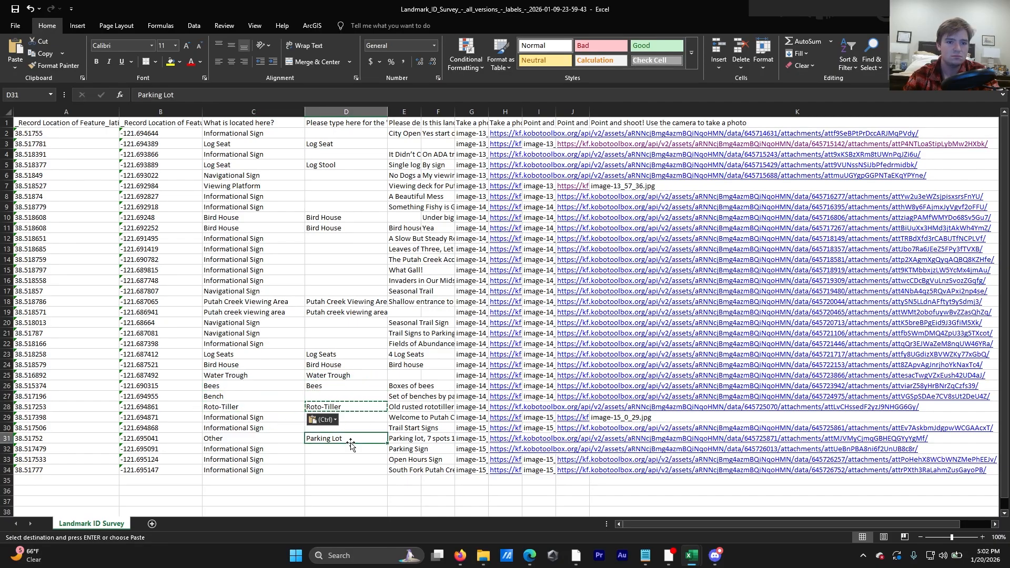
pyautogui.hotkey('ctrl', 'c')
pyautogui.click(256, 440)
pyautogui.hotkey('ctrl', 'v')
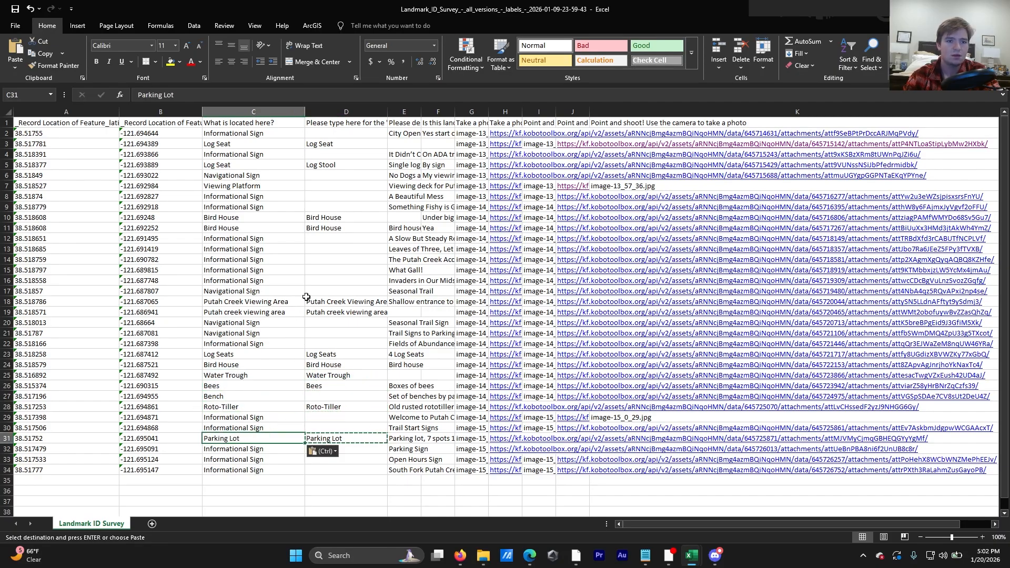
pyautogui.click(329, 194)
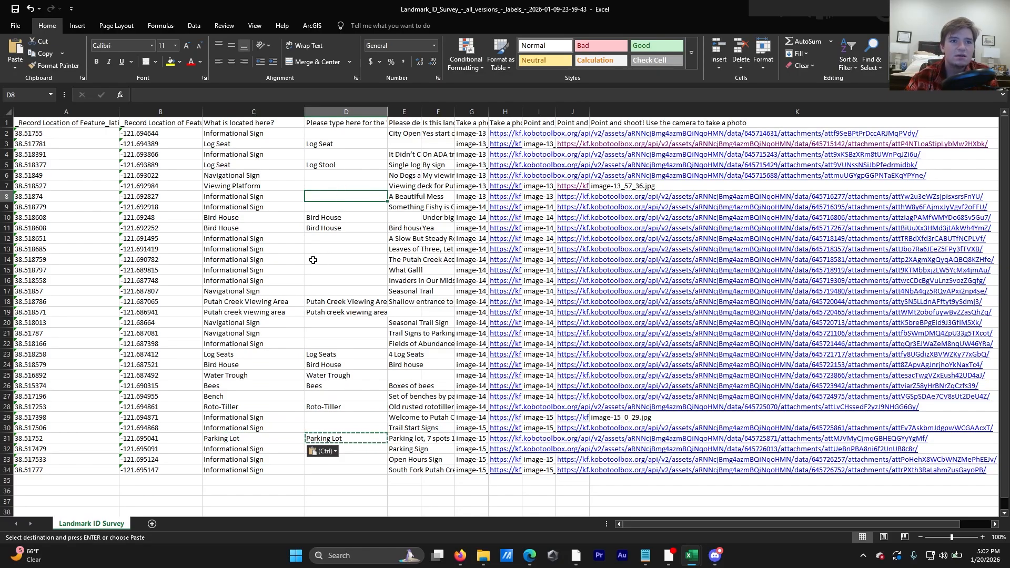
pyautogui.click(329, 143)
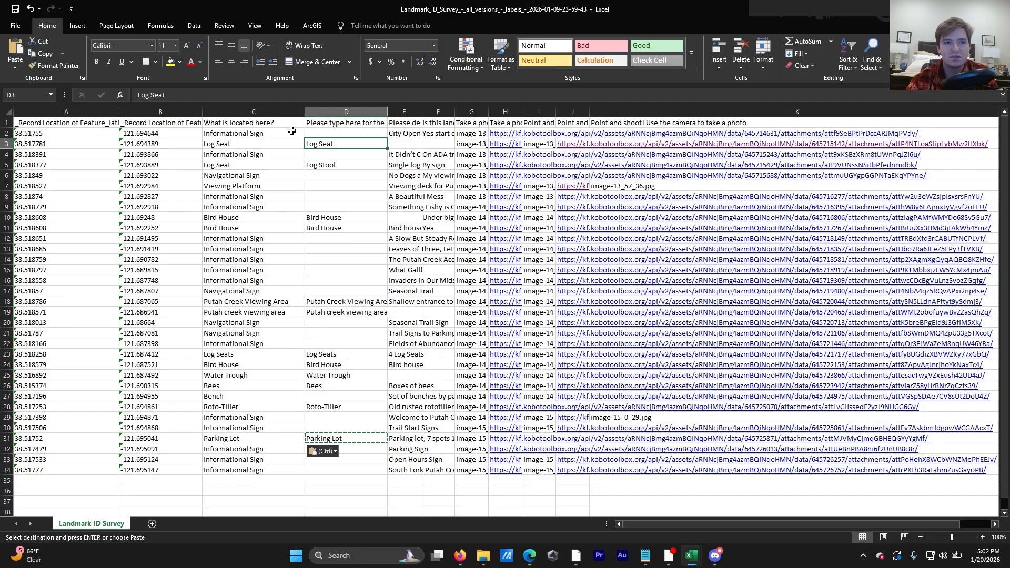
pyautogui.press('Left')
pyautogui.click(250, 125)
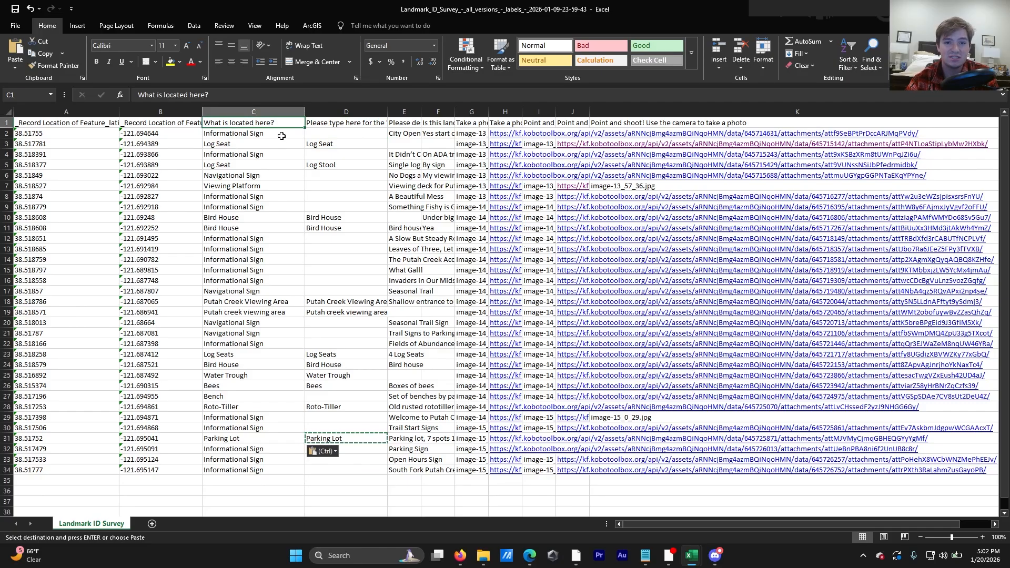
# Delete column D, which holds the typed descriptions for the "Other" option
pyautogui.rightClick(340, 112)
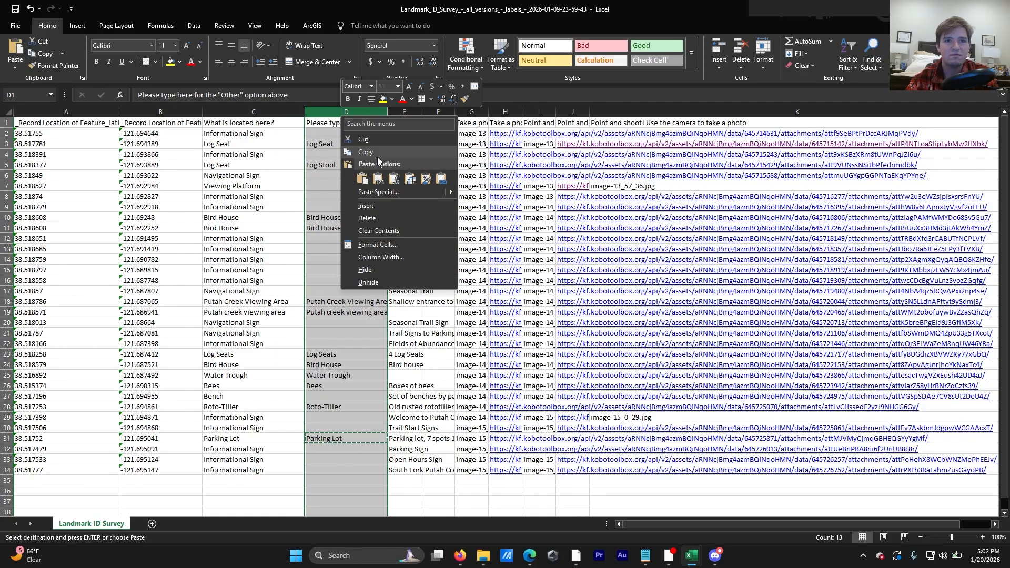
pyautogui.click(367, 219)
pyautogui.click(351, 258)
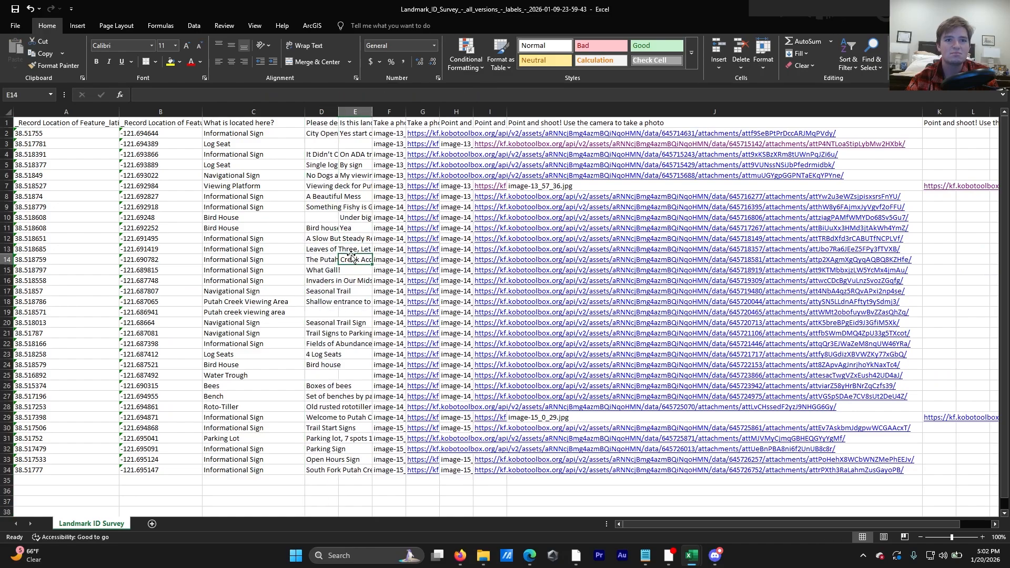
# Widen the important features column D and the satellite viewability column E to fit their full header questions
pyautogui.moveTo(339, 111); pyautogui.dragTo(929, 107)
pyautogui.click(829, 108)
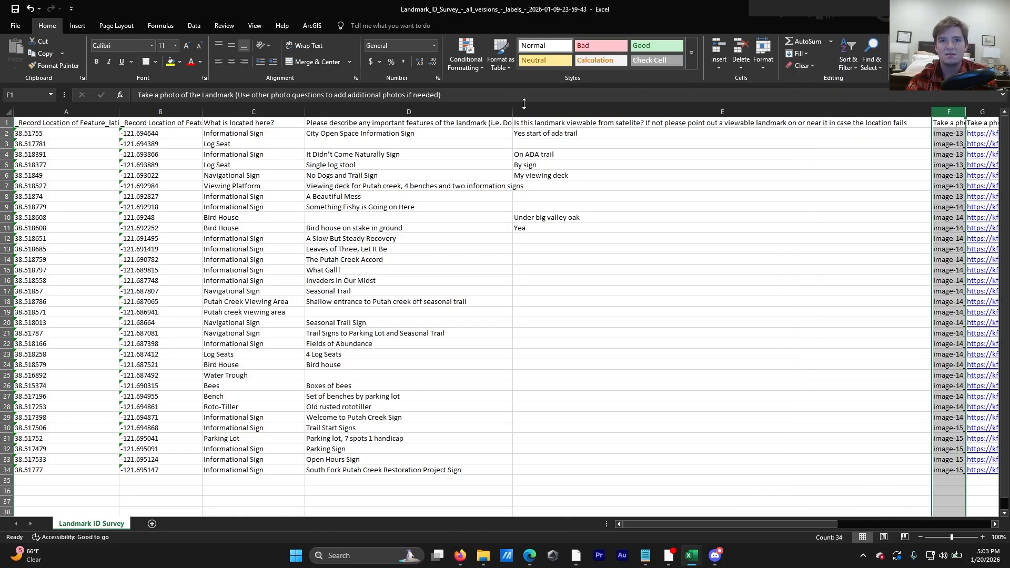
pyautogui.moveTo(513, 112); pyautogui.dragTo(804, 107)
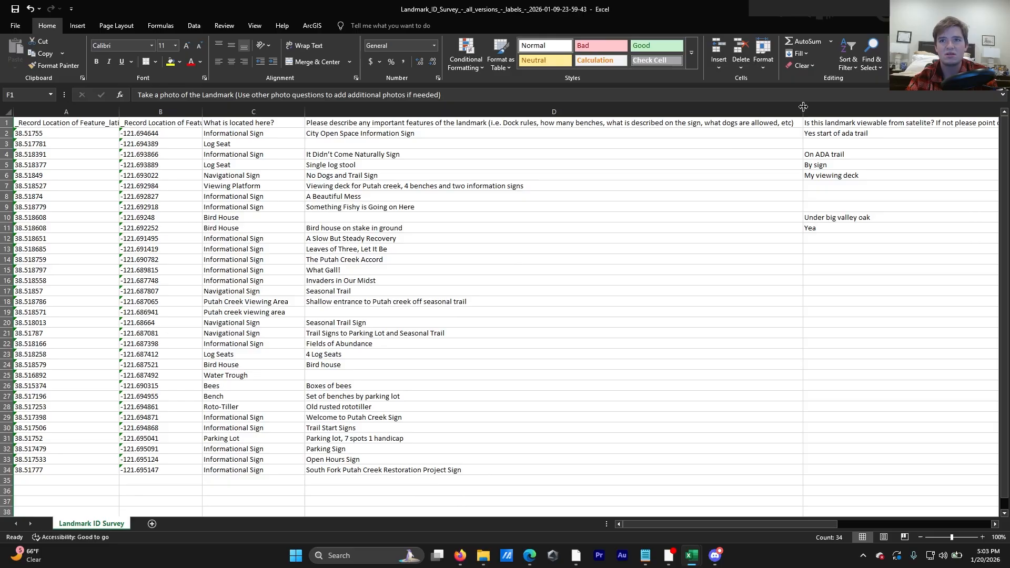
pyautogui.click(46, 131)
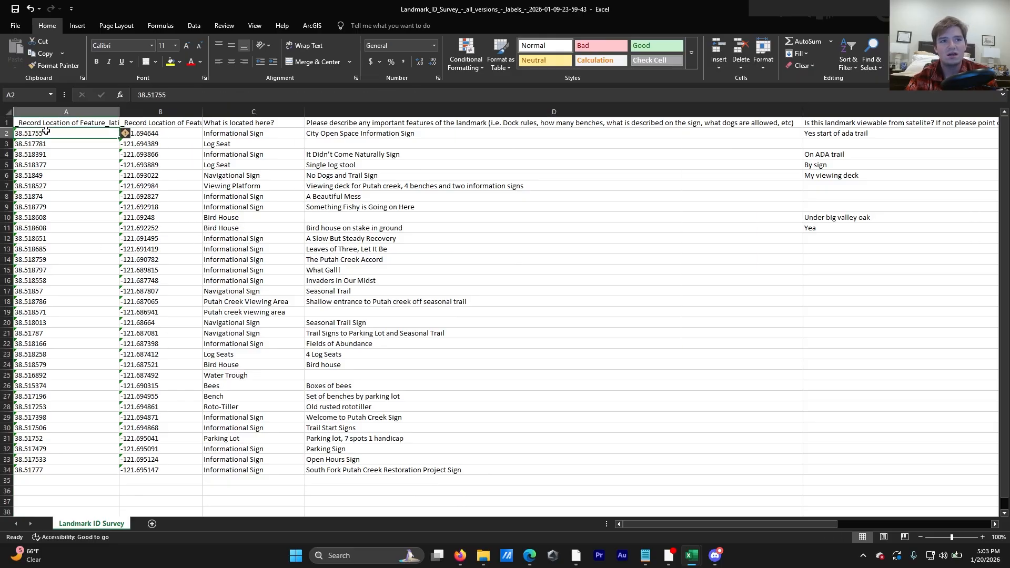
pyautogui.click(261, 135)
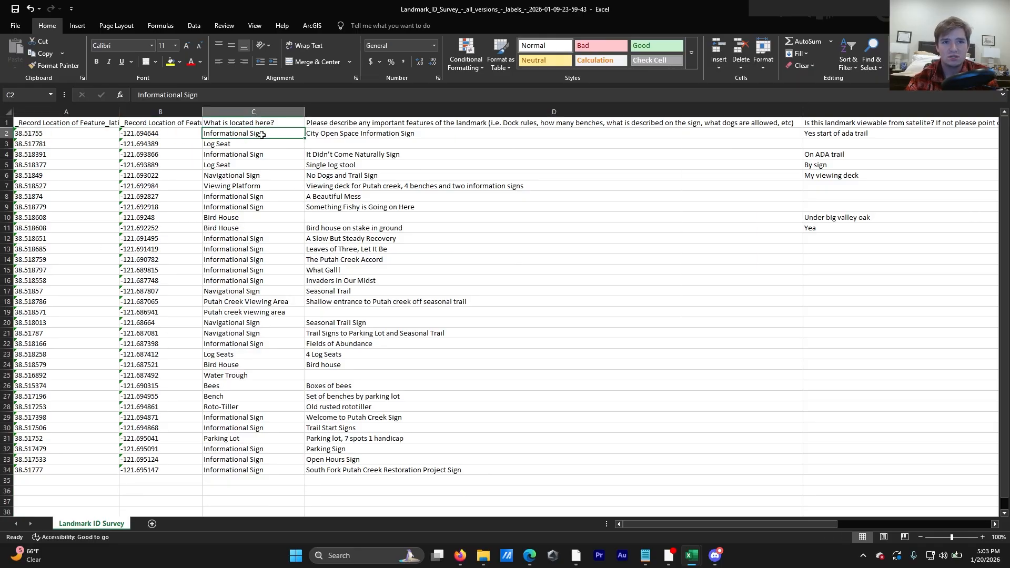
pyautogui.click(427, 146)
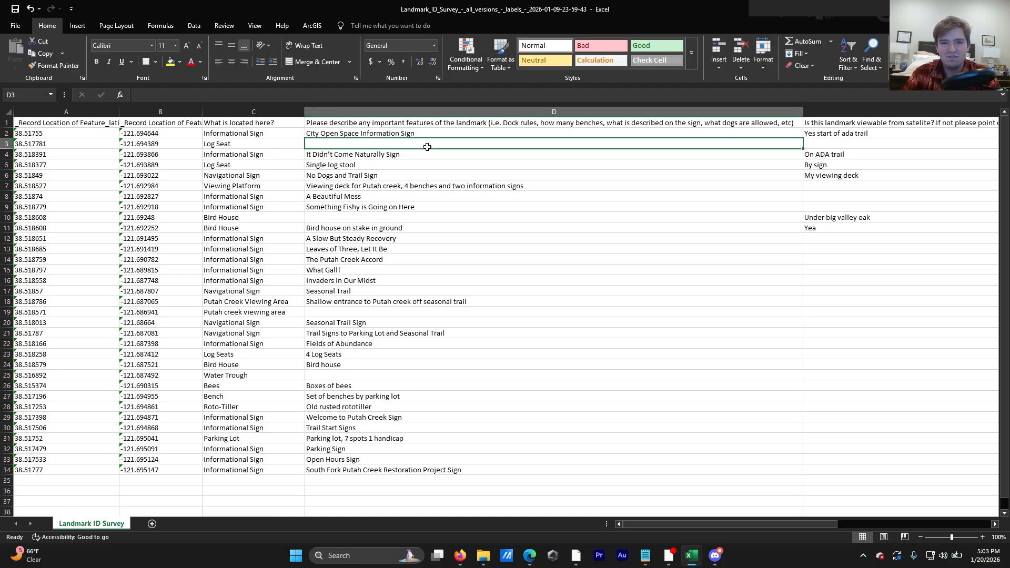